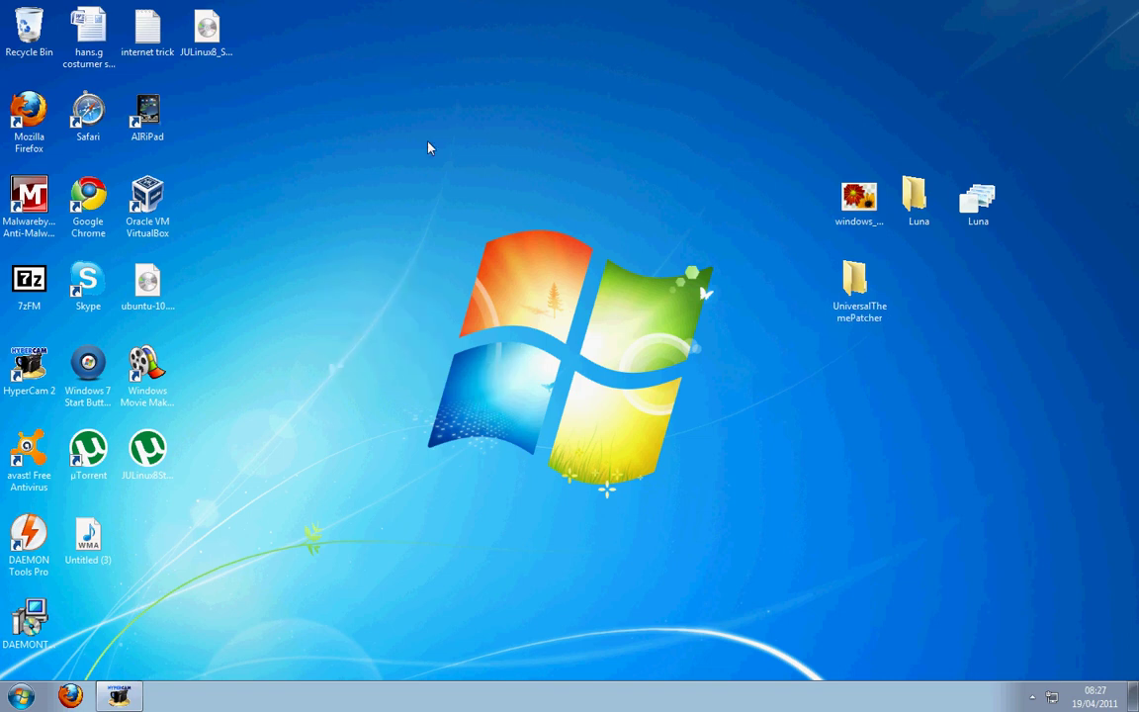
Step: Move the UniversalThemePatcher folder to the desktop centre and open it in Explorer
click(875, 292)
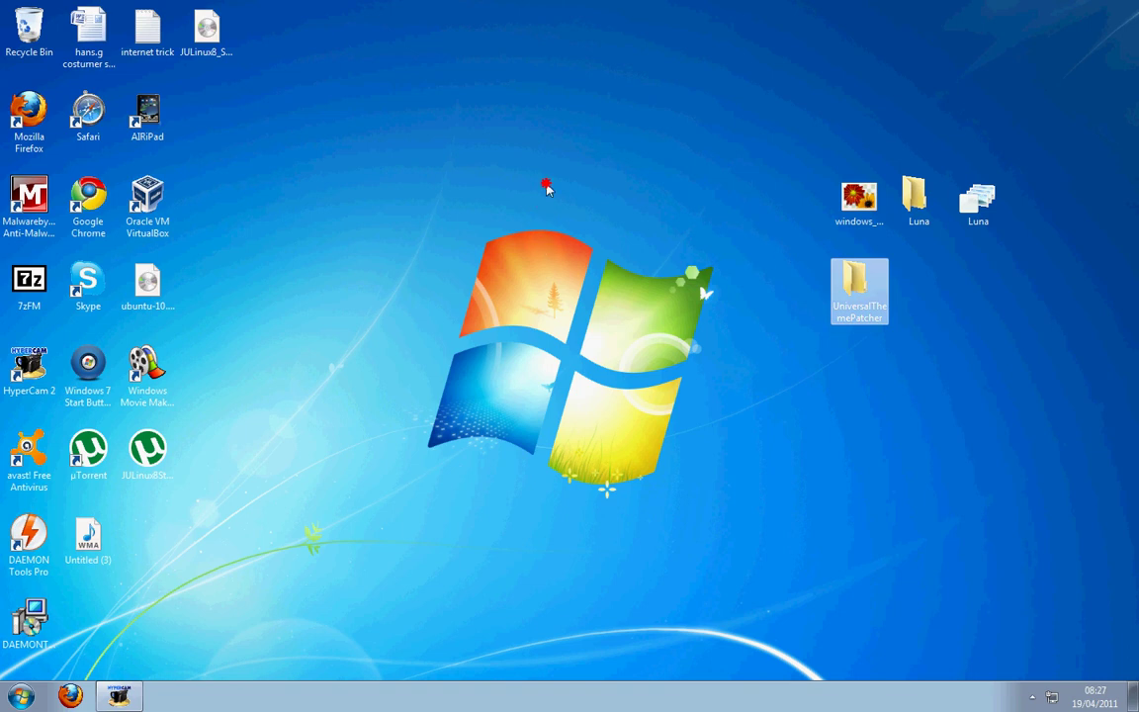
drag(546, 188, 536, 238)
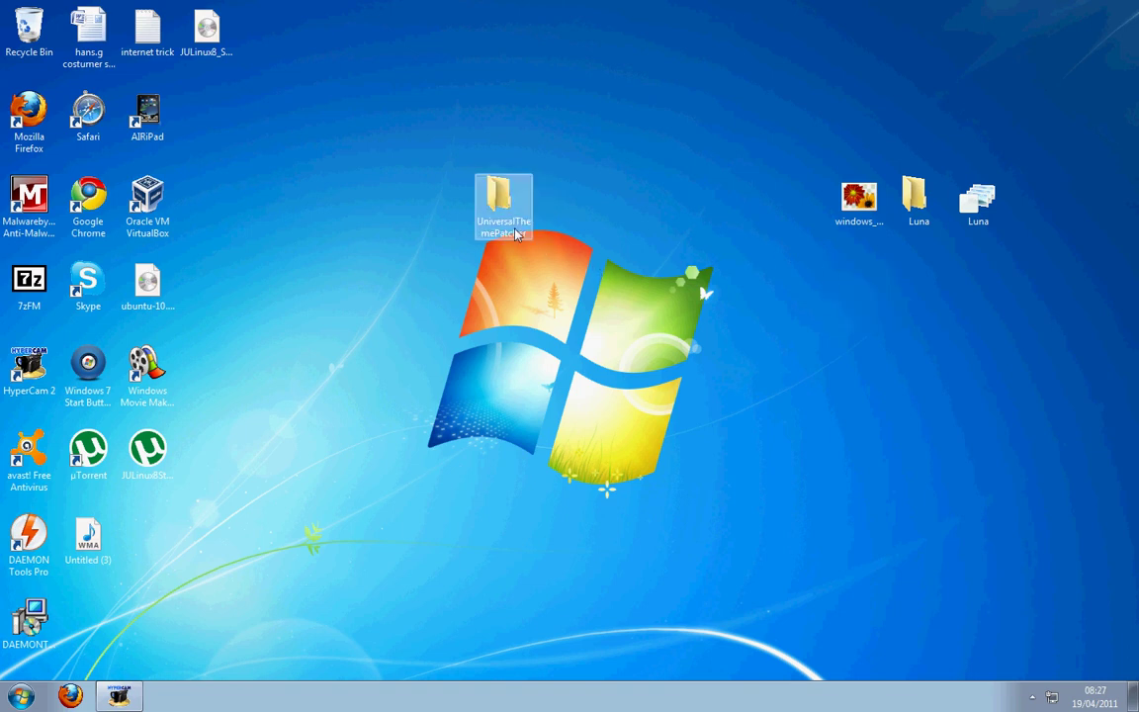
click(638, 310)
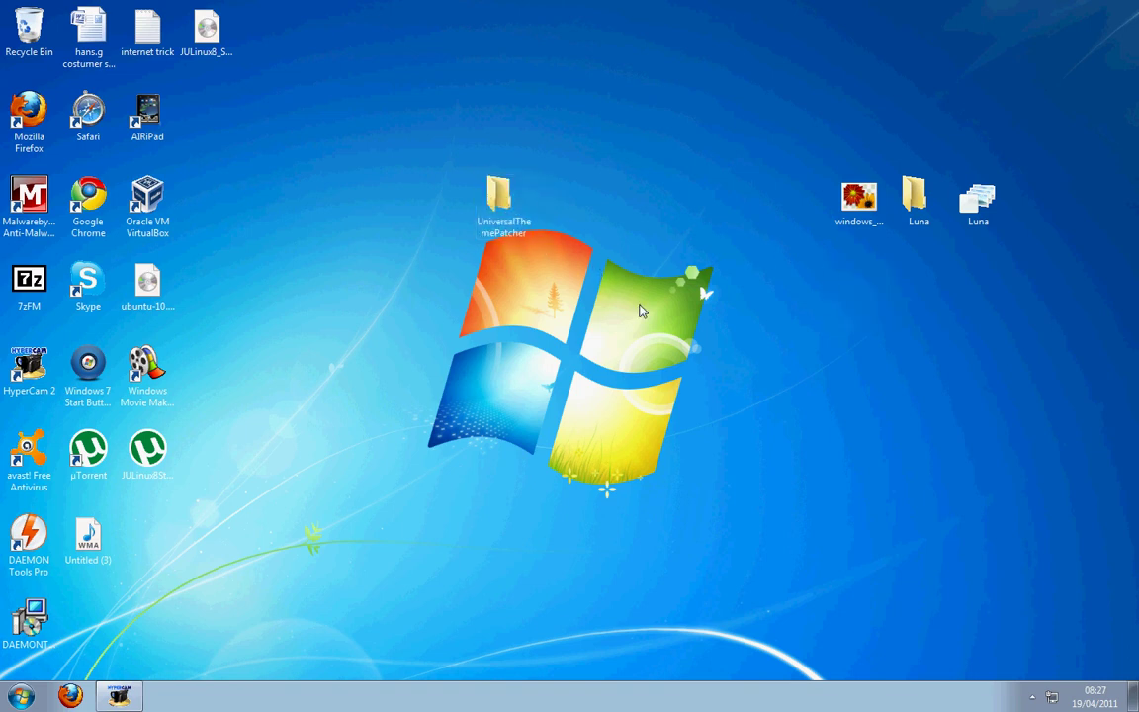
double_click(507, 191)
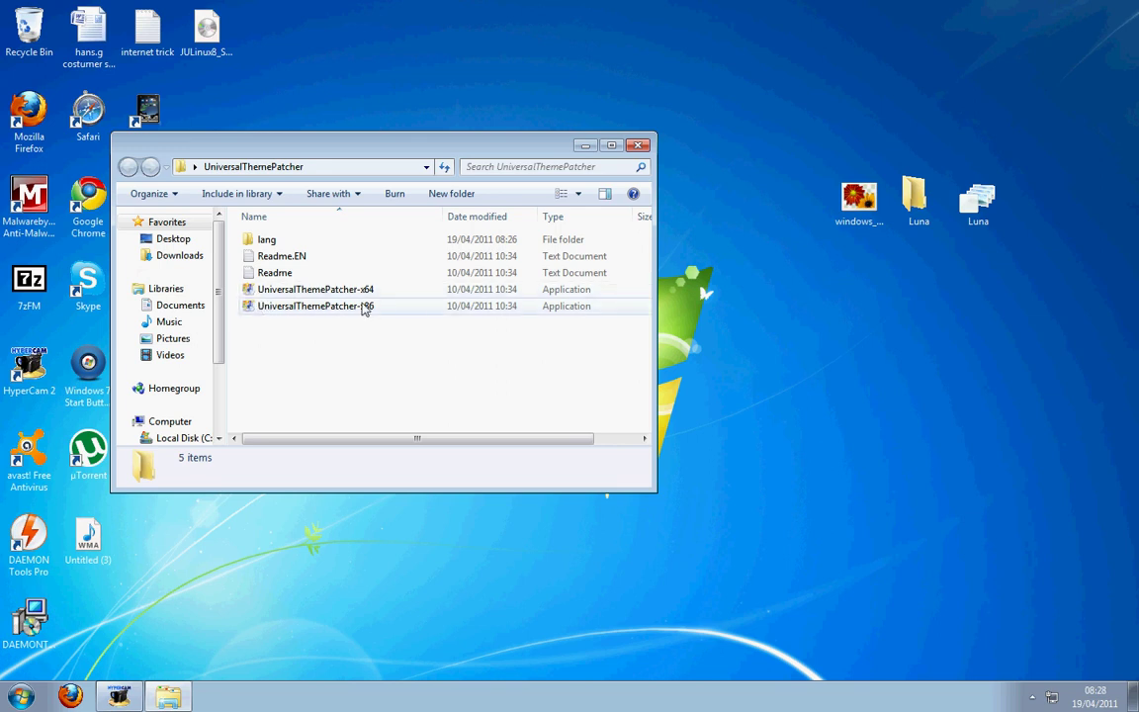
Step: Run the x86 Universal Theme Patcher in English and confirm all three files are already patched
double_click(252, 308)
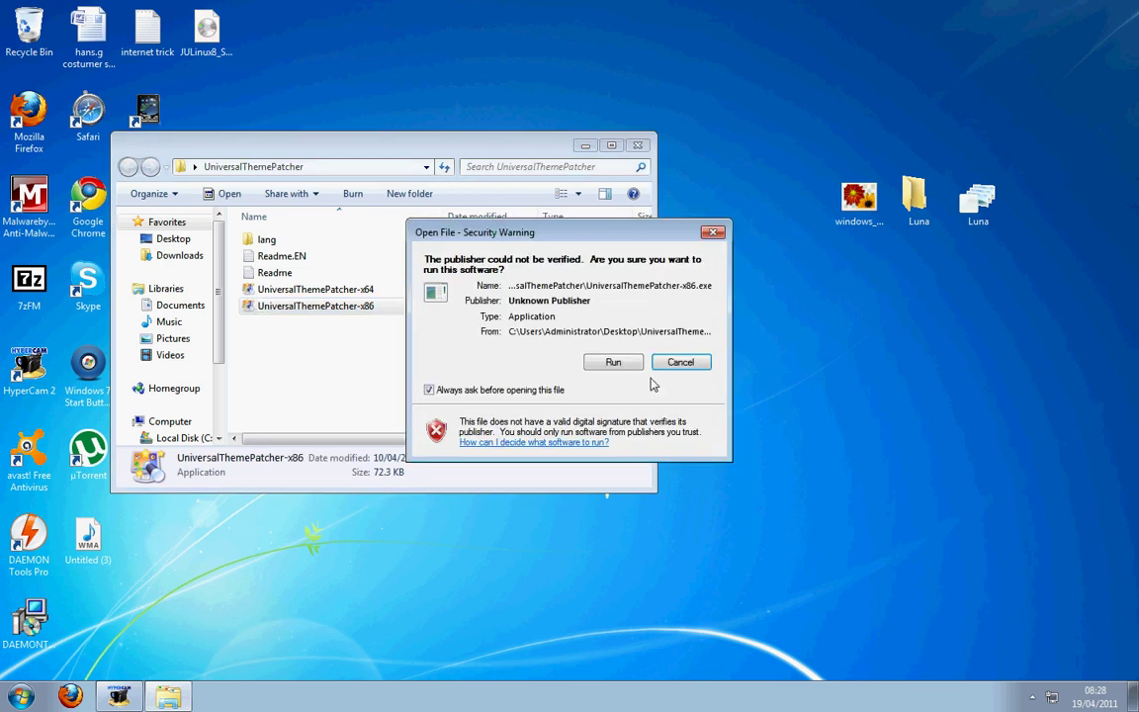
click(612, 363)
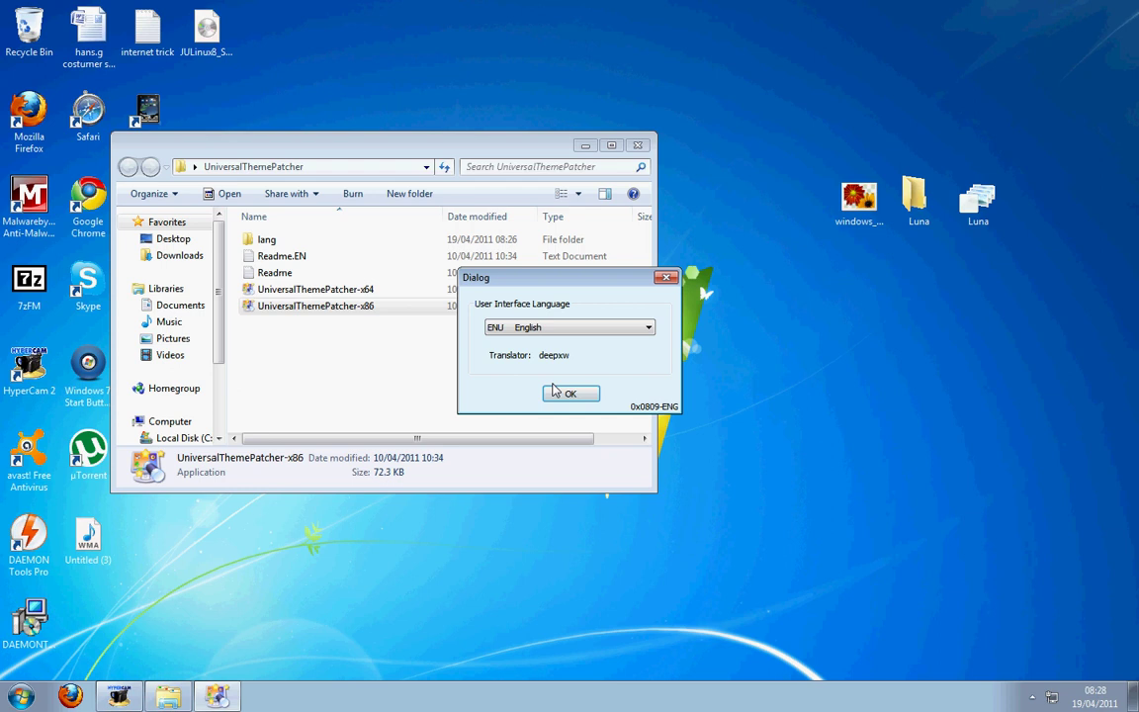
click(571, 395)
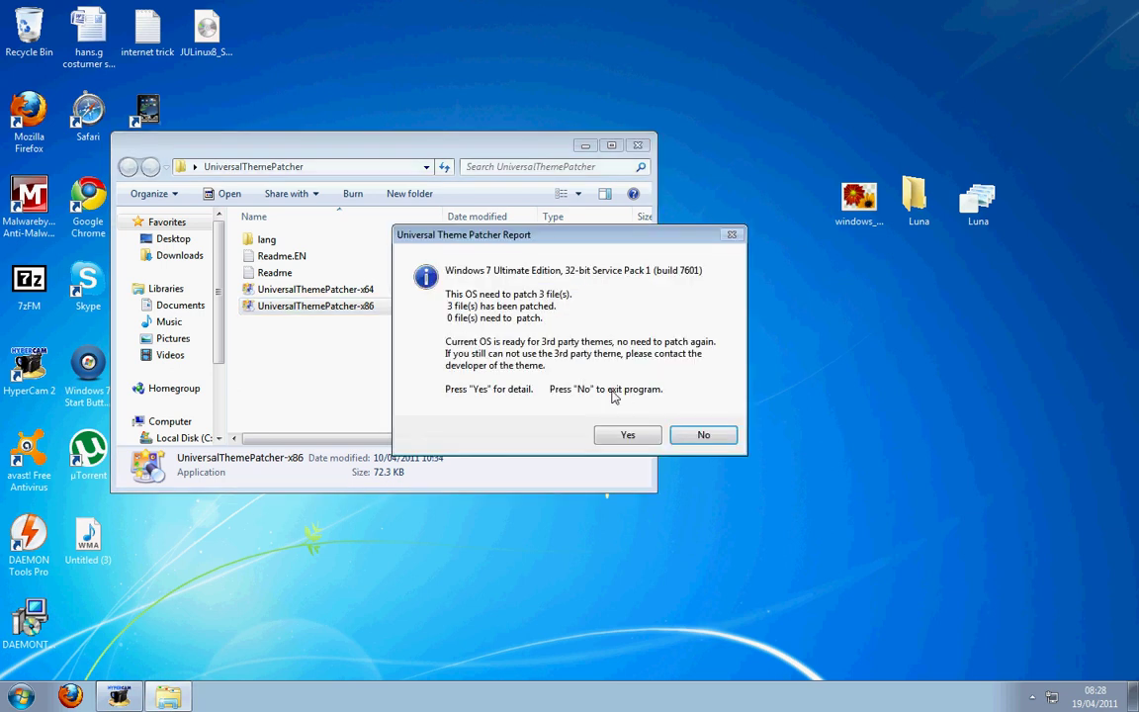
click(631, 435)
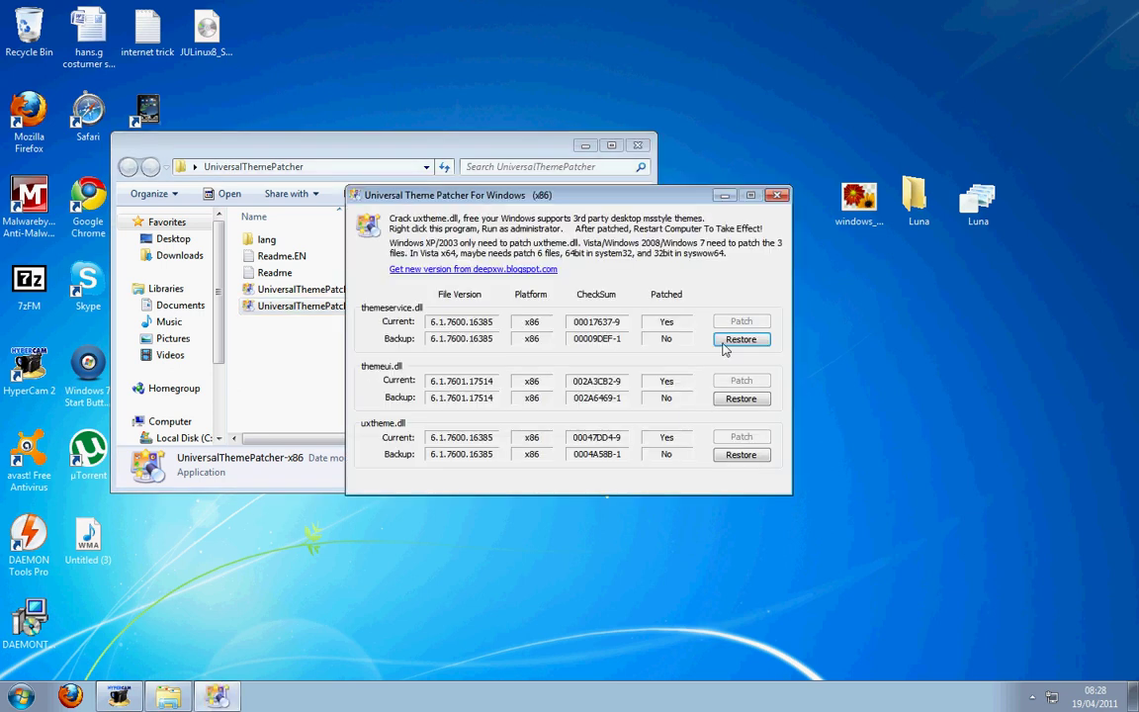
click(753, 440)
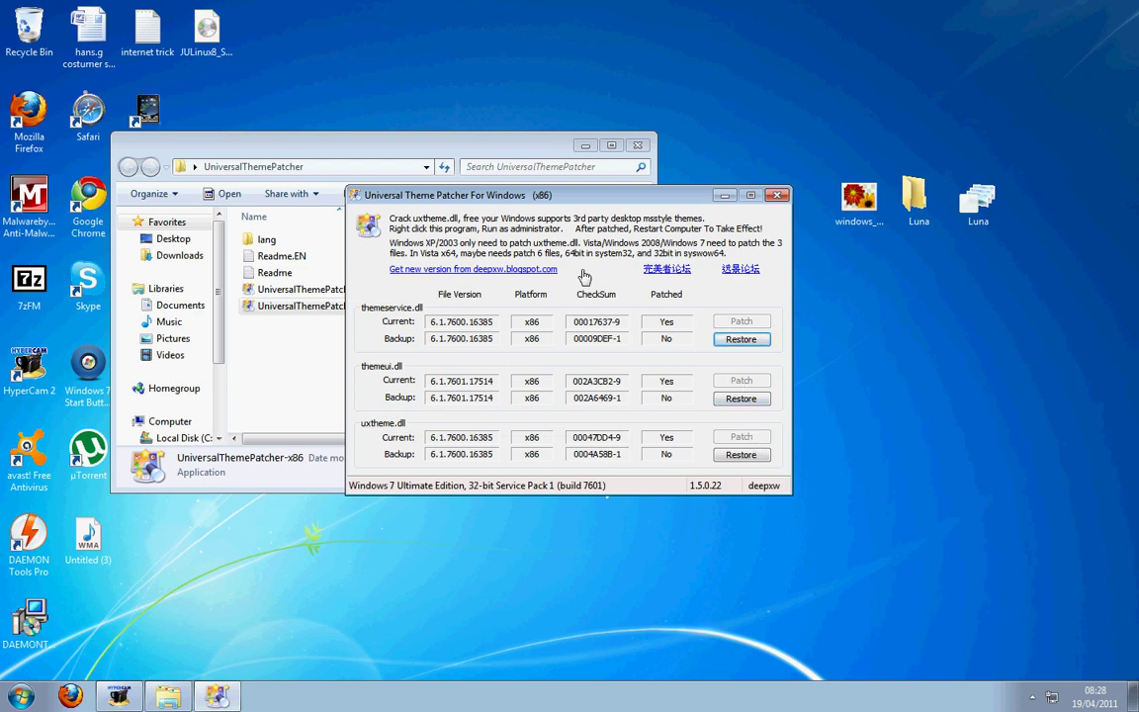
Step: Close the theme patcher and the UniversalThemePatcher folder window
click(777, 196)
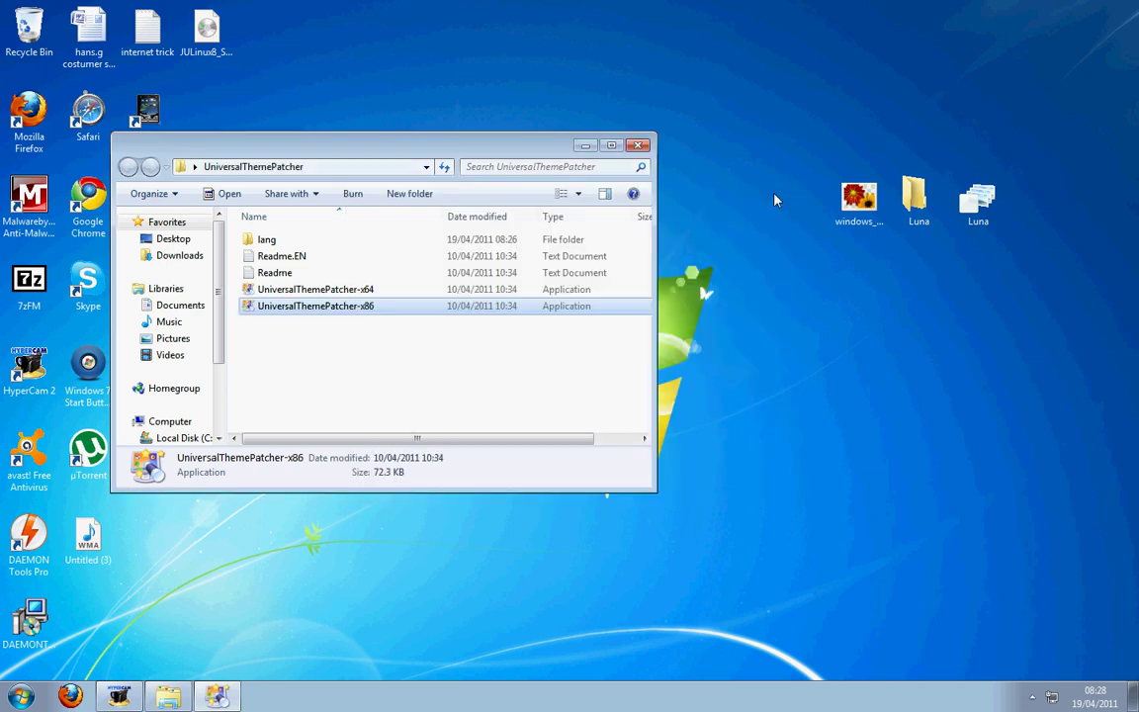
click(643, 149)
drag(732, 242, 759, 366)
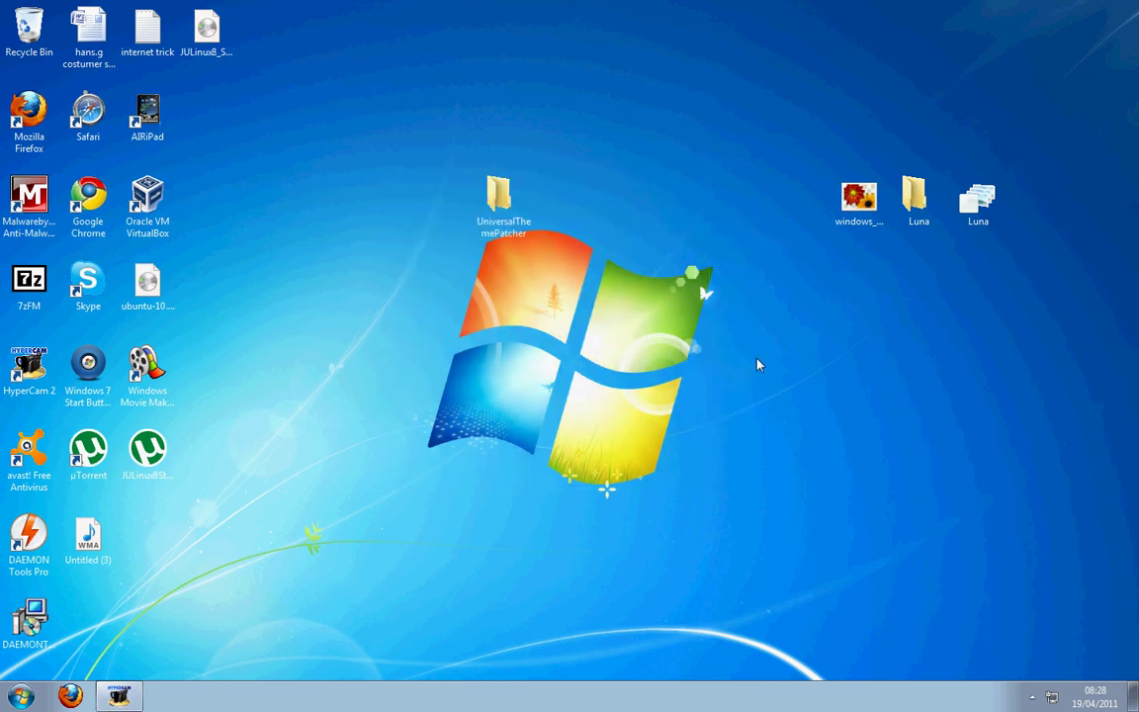
Step: Place UniversalThemePatcher beside Untitled (3) and the windows_mac_wallpaper_by_aeidolf image at top centre
drag(433, 159, 489, 213)
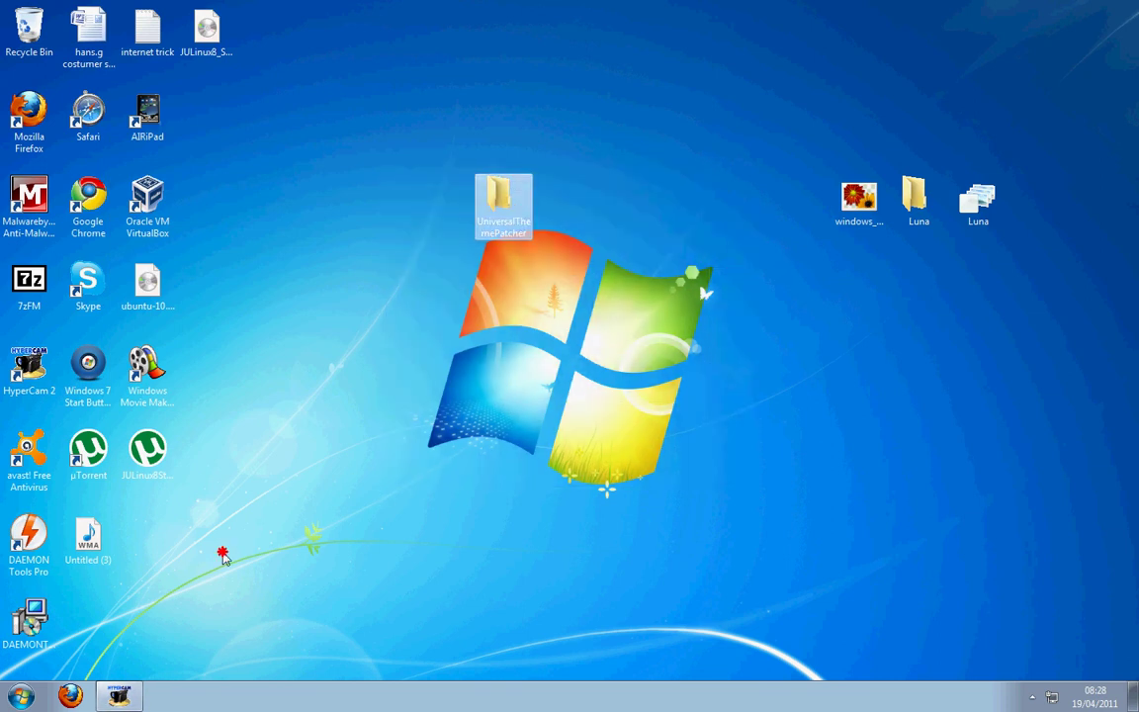
drag(153, 519, 156, 516)
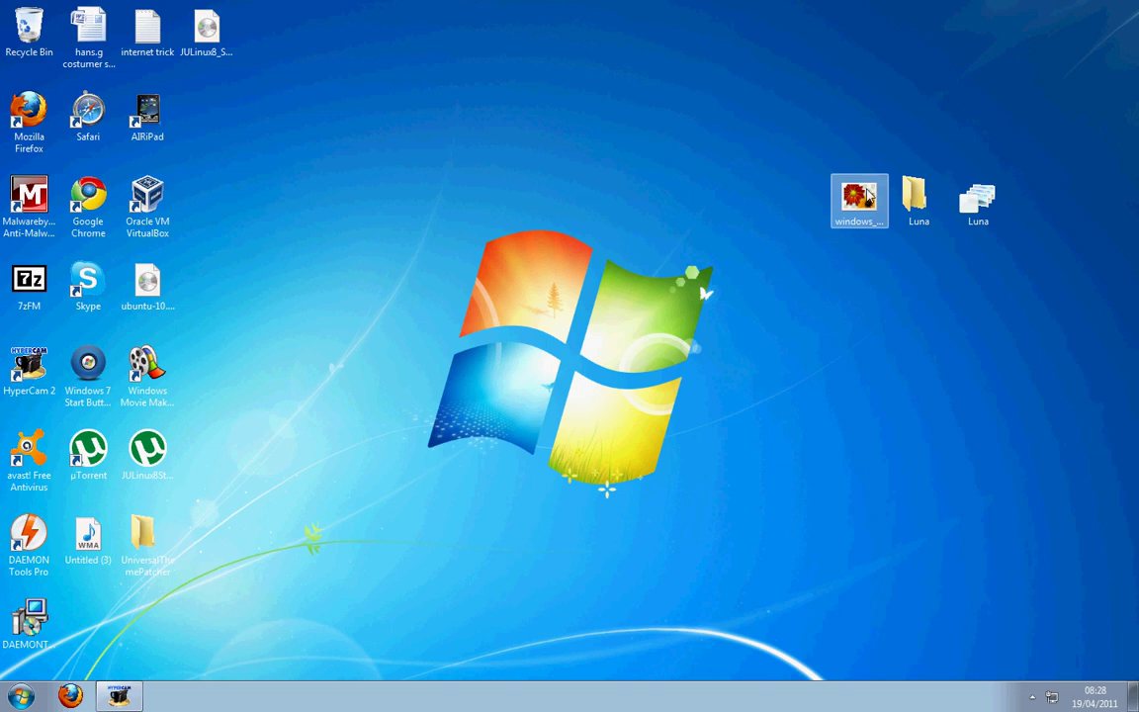
drag(865, 194, 570, 126)
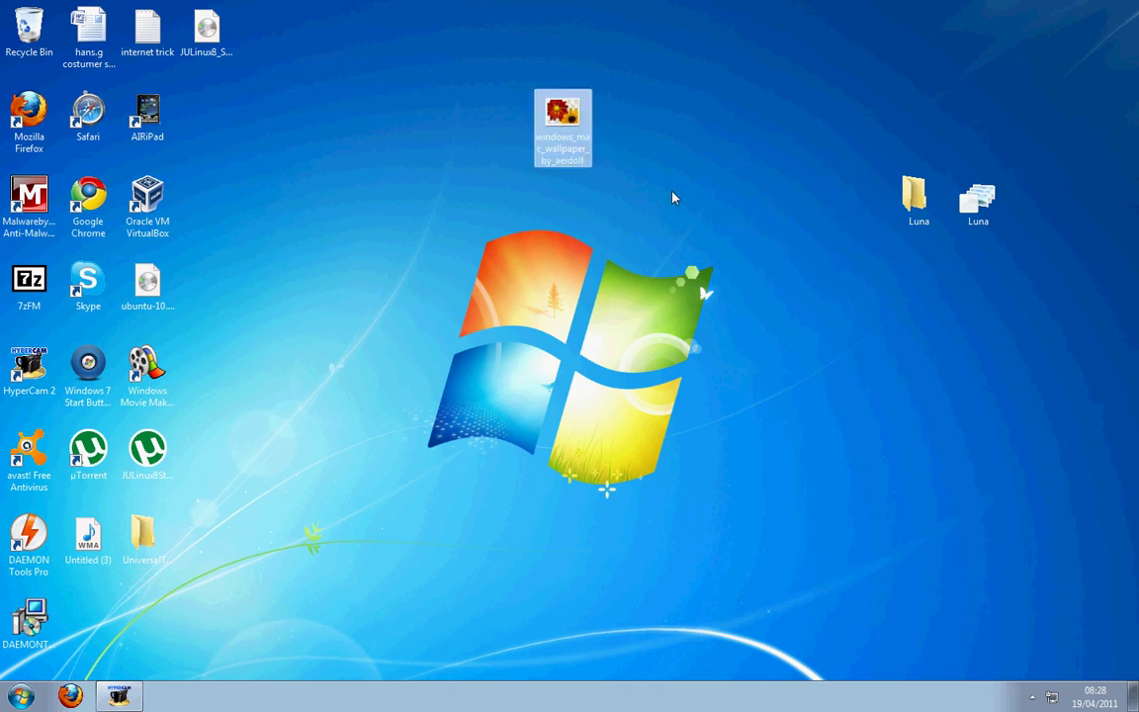
Step: Set windows_mac_wallpaper_by_aeidolf as the desktop background from Photo Viewer, then close the viewer
double_click(571, 120)
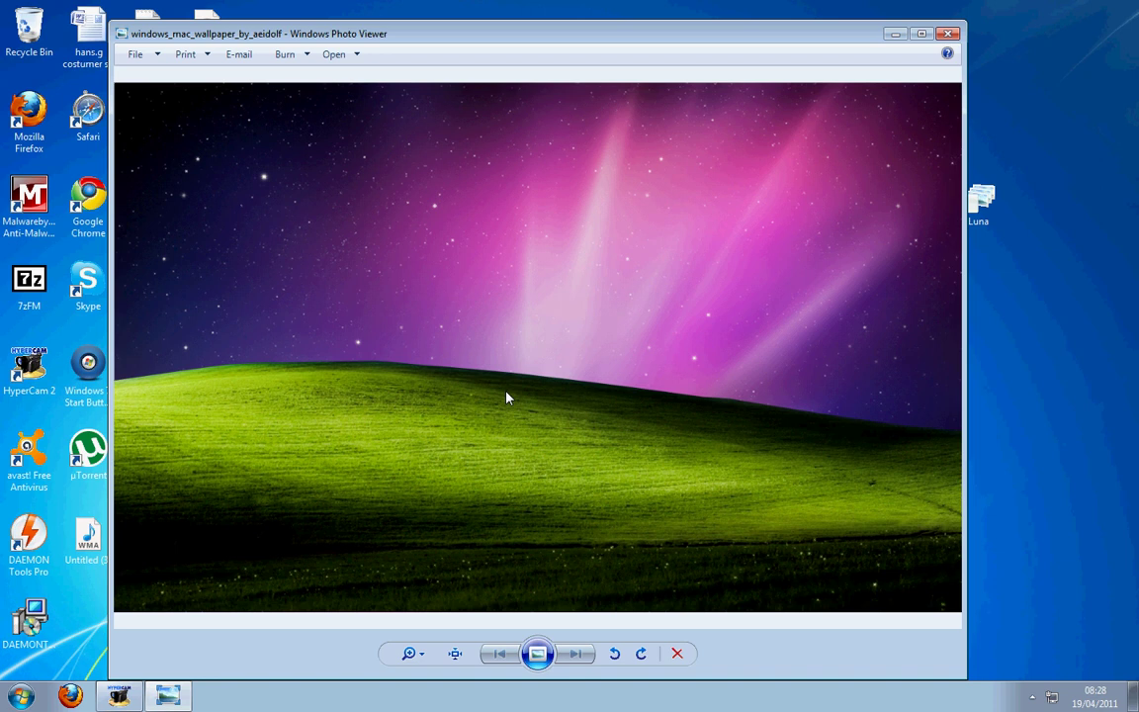
right_click(469, 307)
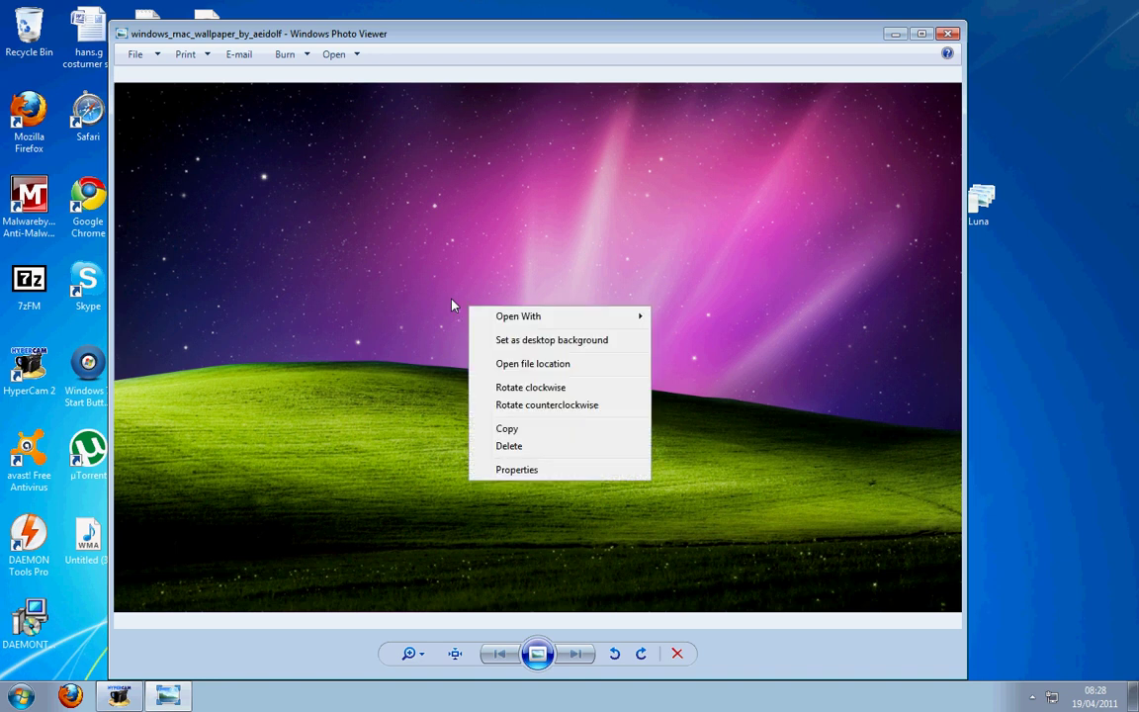
click(530, 340)
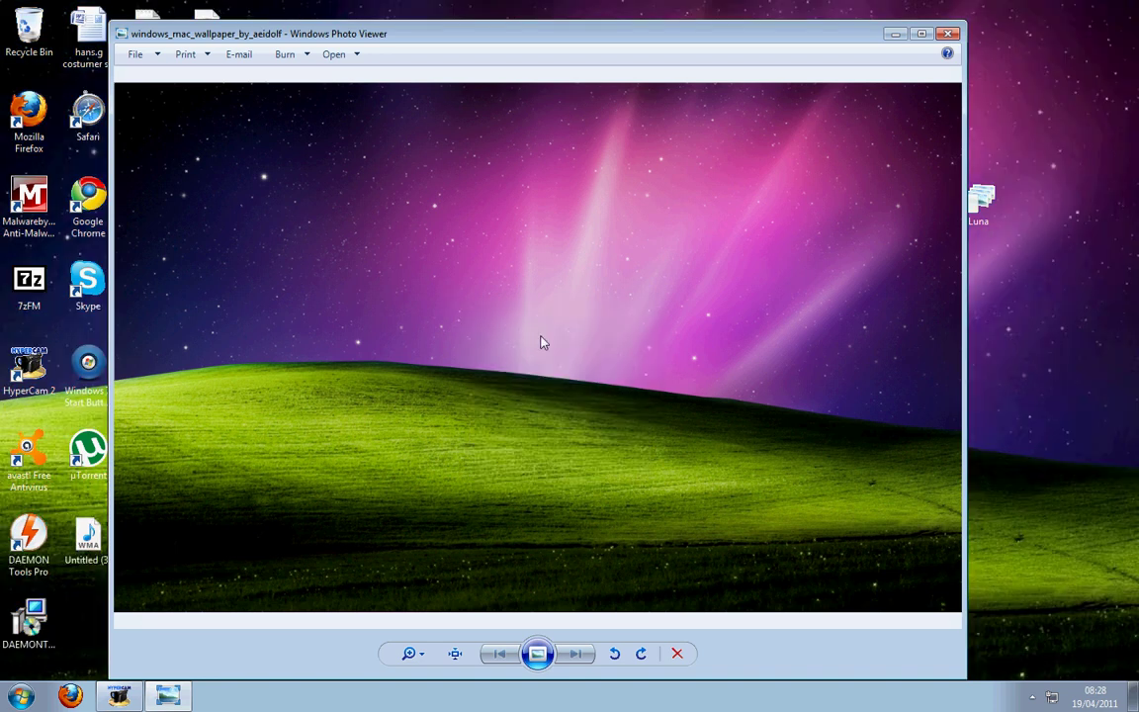
click(948, 33)
drag(677, 307, 471, 451)
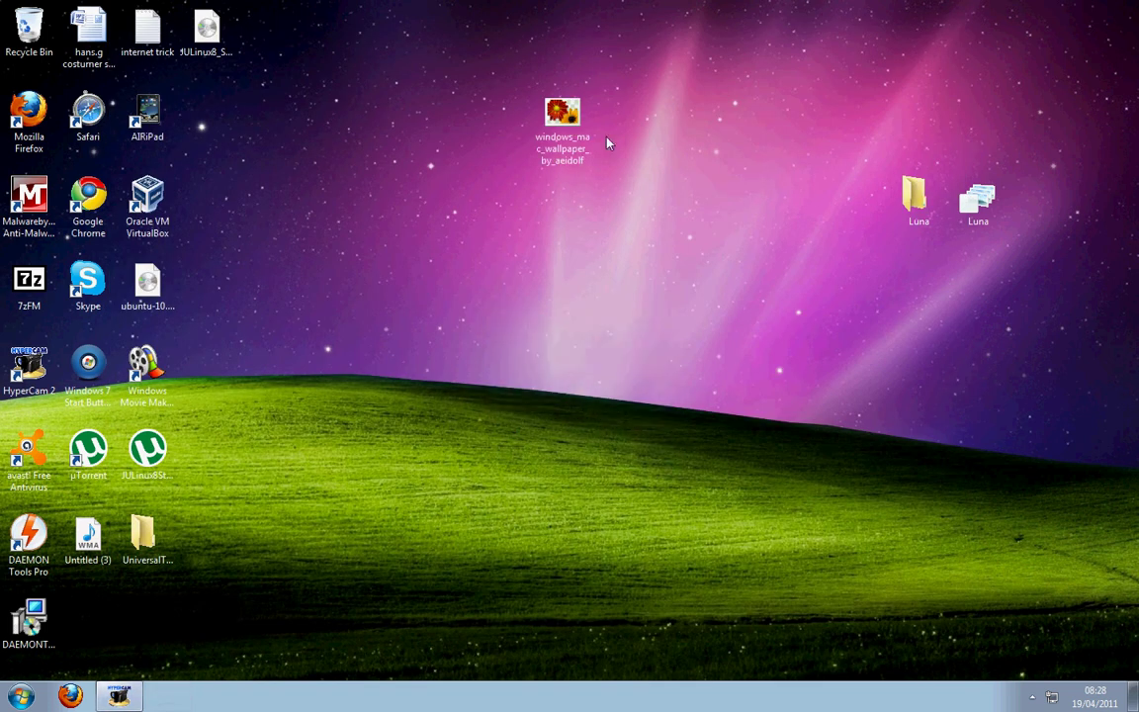
Step: Move the wallpaper icon below Untitled (3), pair both Luna items at top centre, and open Computer
drag(563, 123, 89, 625)
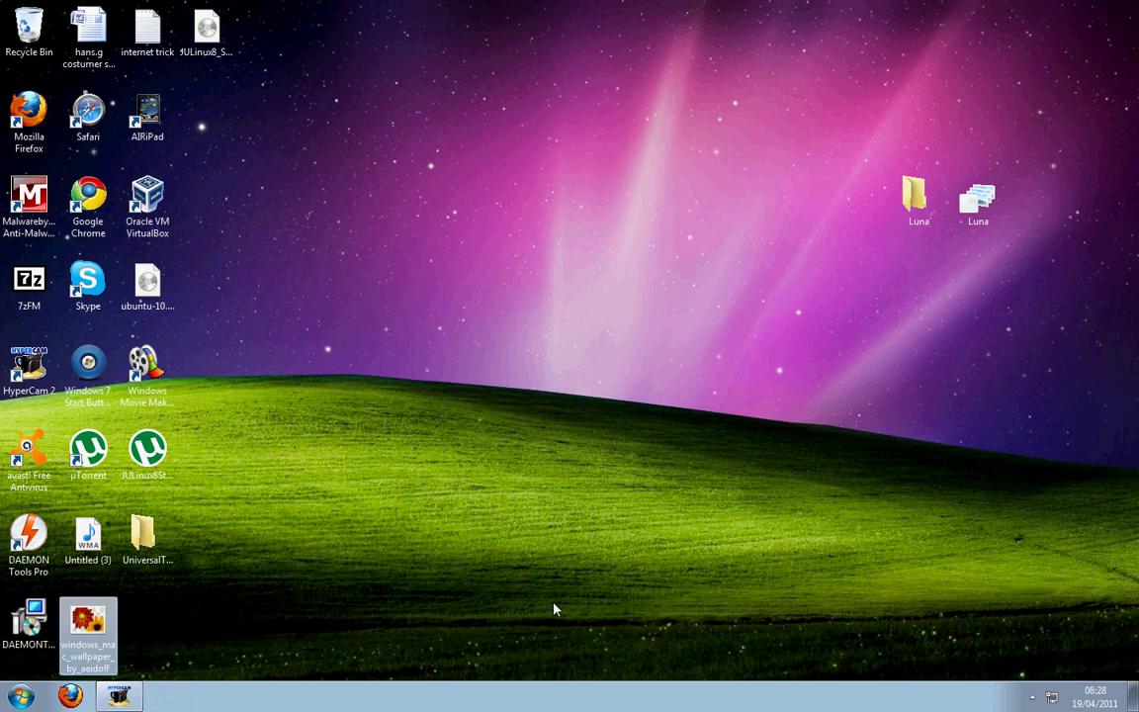
drag(918, 197, 571, 217)
click(630, 249)
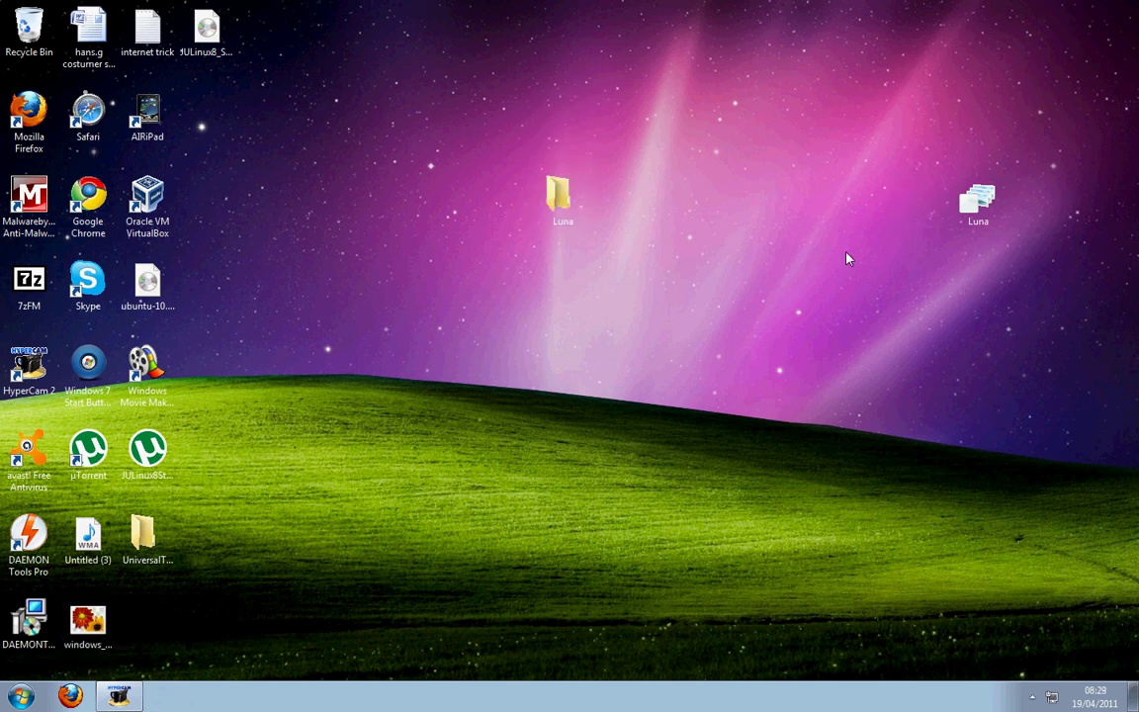
drag(977, 198, 622, 197)
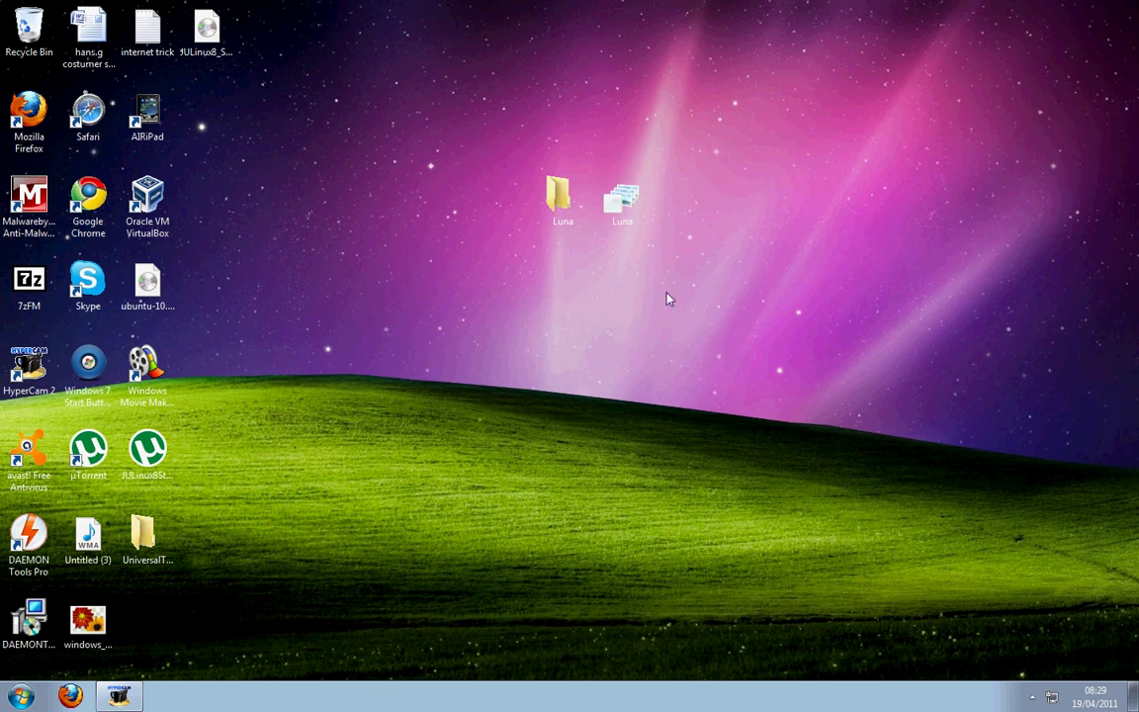
drag(707, 290, 671, 238)
key(super)
click(264, 514)
Step: Browse to the C:\Windows\Resources\Themes folder
double_click(269, 252)
double_click(258, 307)
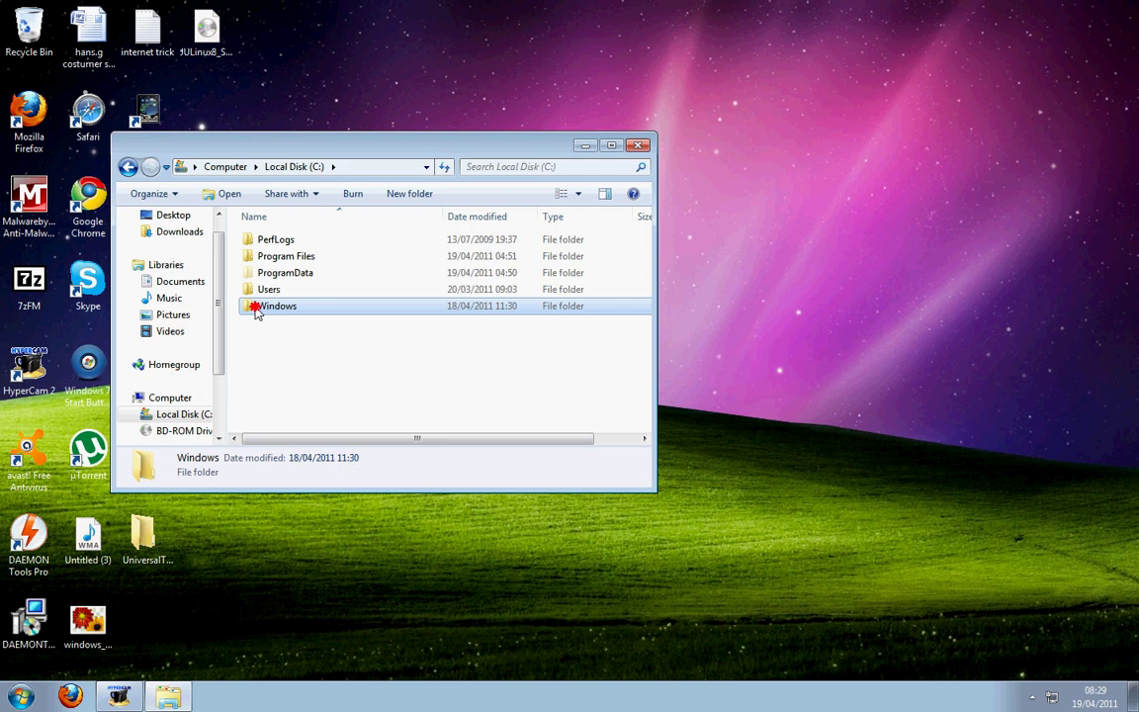
scroll(282, 310, down, 9)
scroll(287, 314, down, 6)
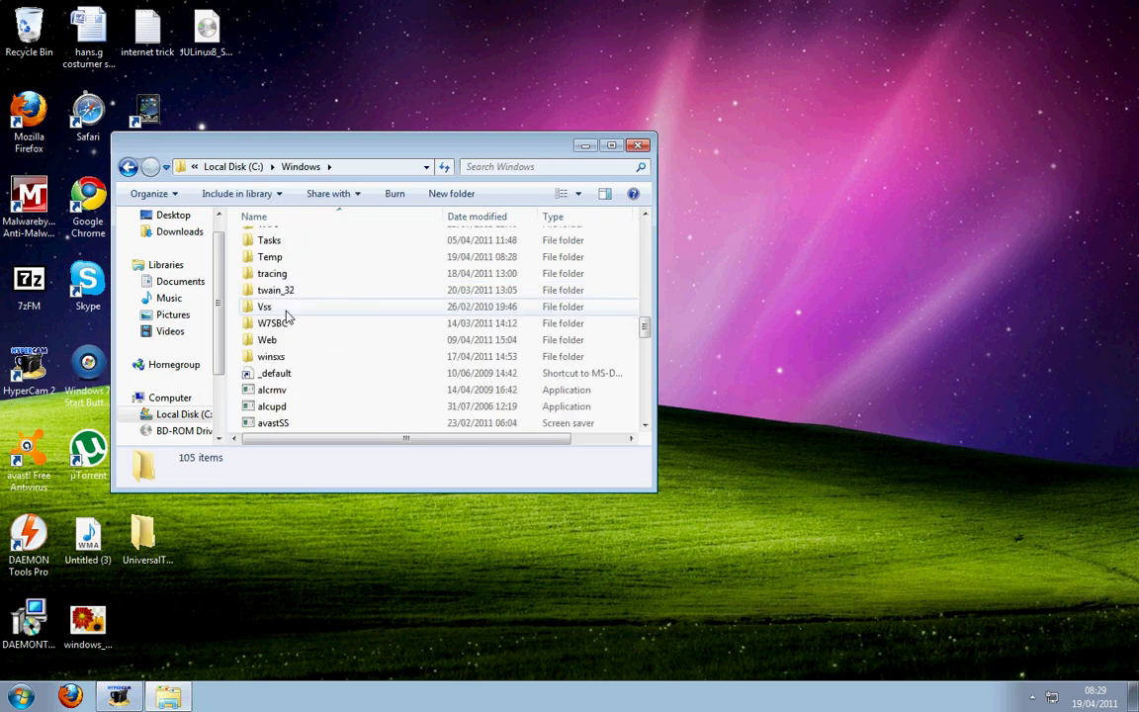
scroll(368, 351, up, 5)
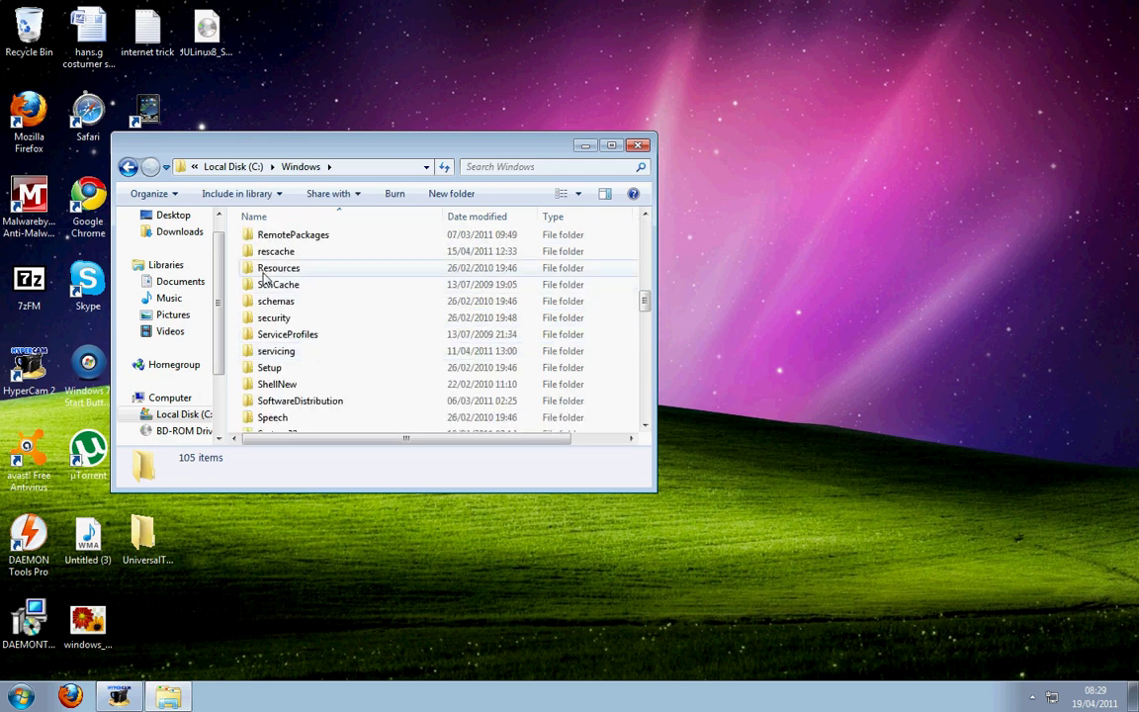
double_click(262, 267)
double_click(277, 259)
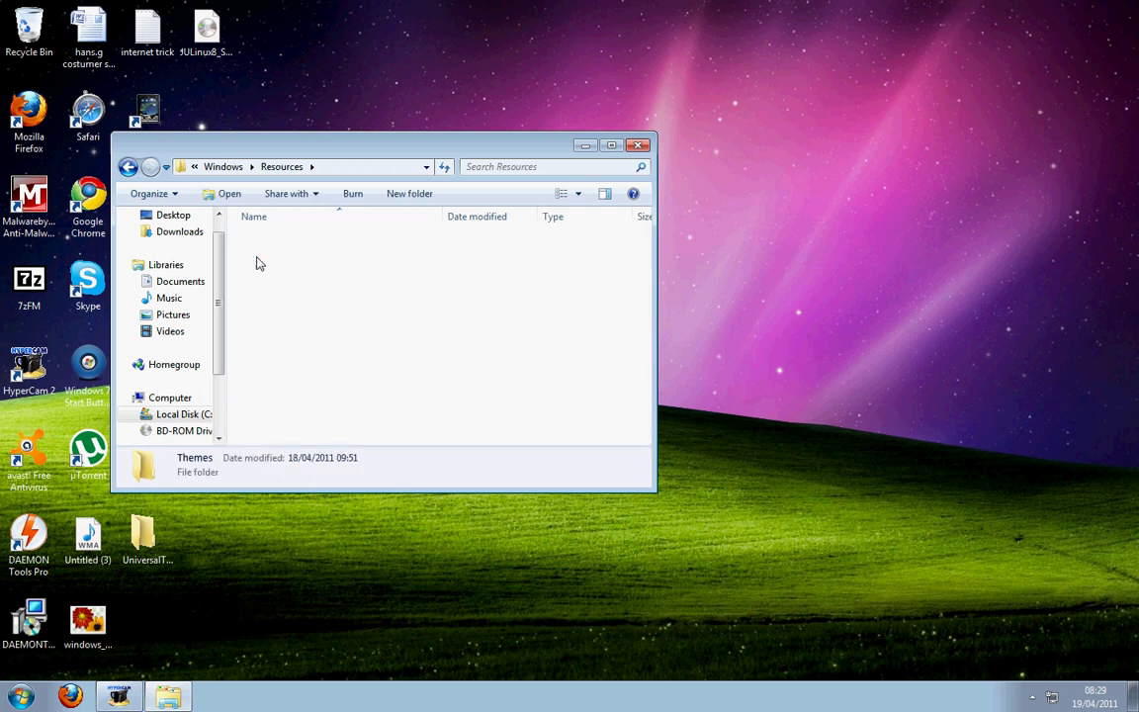
Step: Copy the Luna folder and Luna theme file into Themes, close it, and regroup the Luna icons upper-left
drag(437, 145, 263, 128)
drag(574, 259, 525, 314)
drag(561, 197, 506, 220)
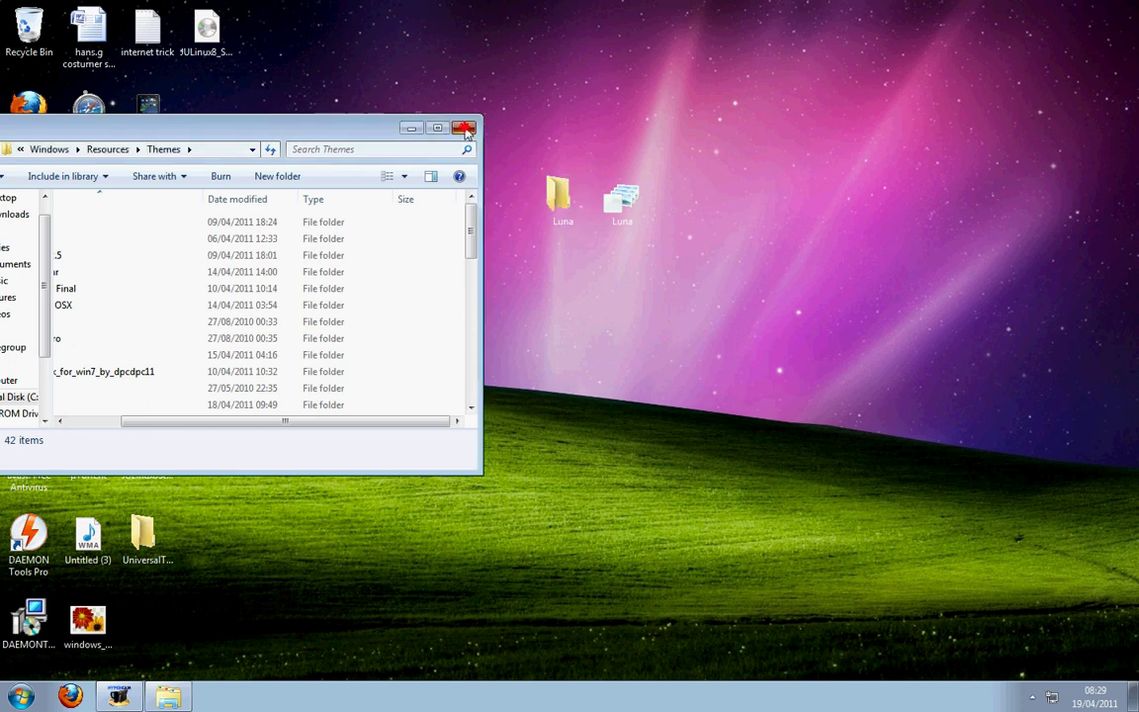
click(462, 126)
drag(516, 287, 225, 174)
click(312, 135)
Step: Open Personalization from the desktop and apply the Luna theme from the theme list
click(310, 159)
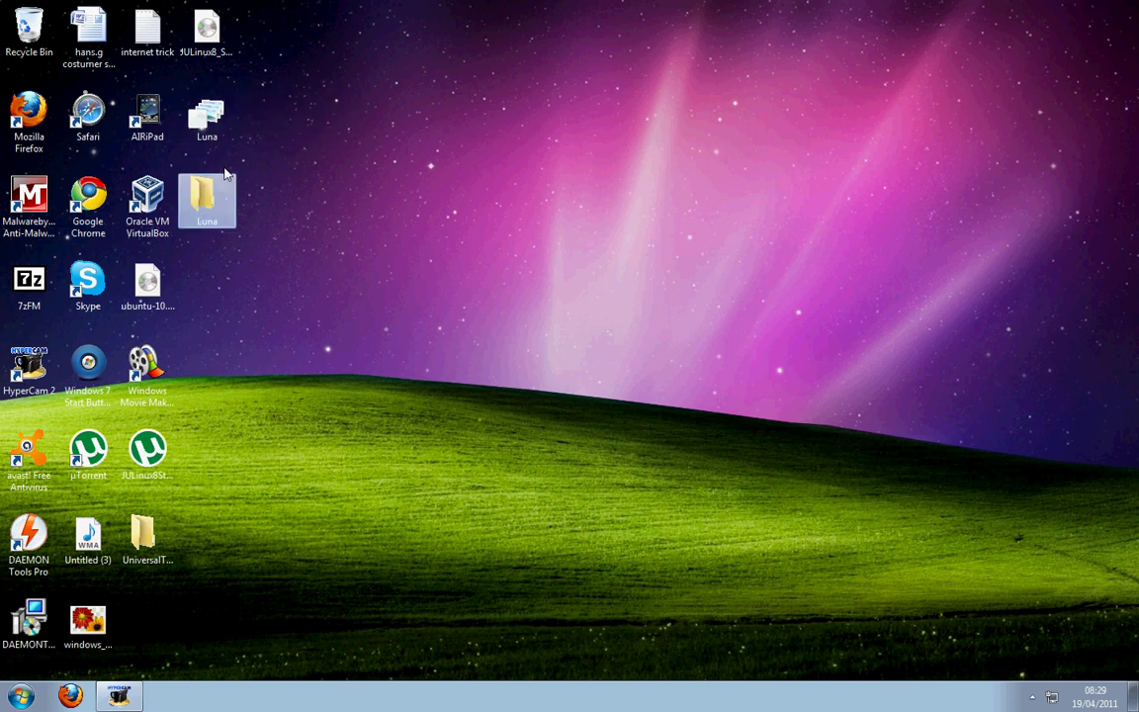
right_click(556, 323)
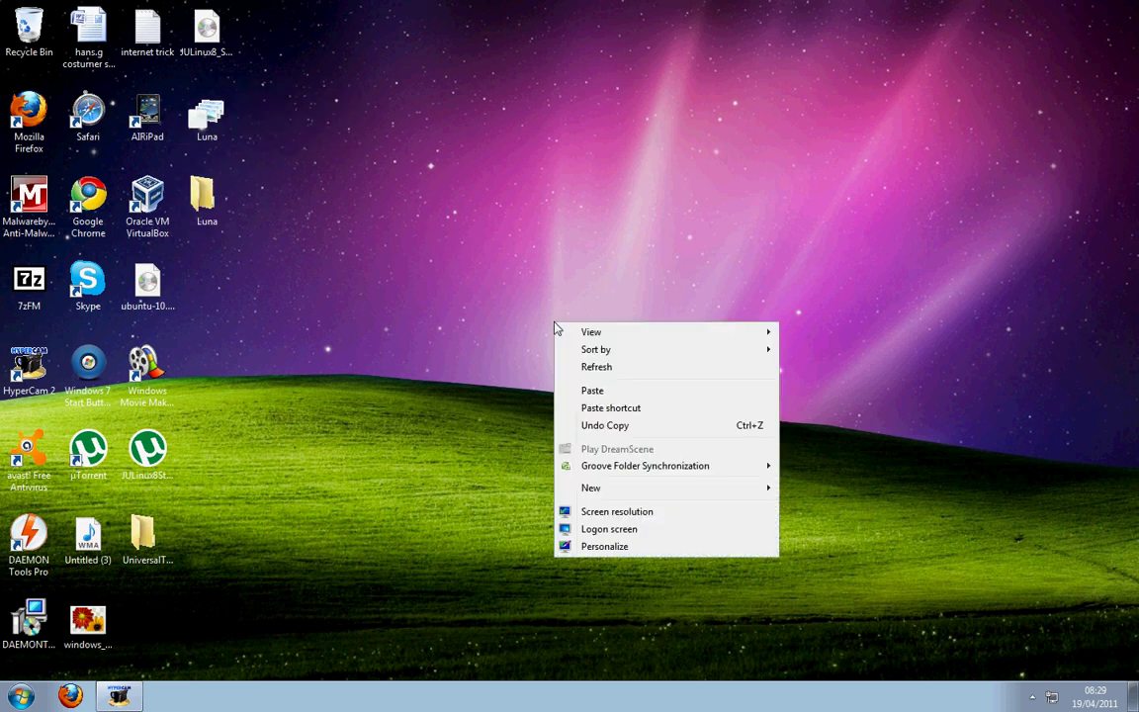
click(653, 547)
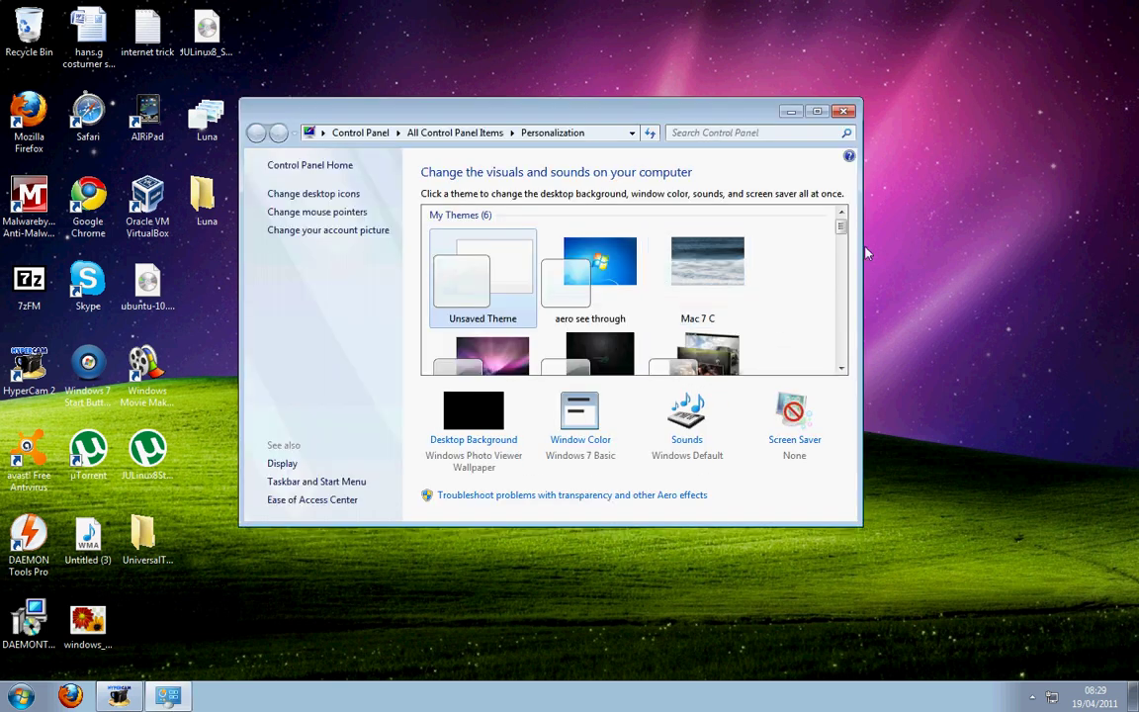
drag(842, 225, 843, 299)
click(693, 234)
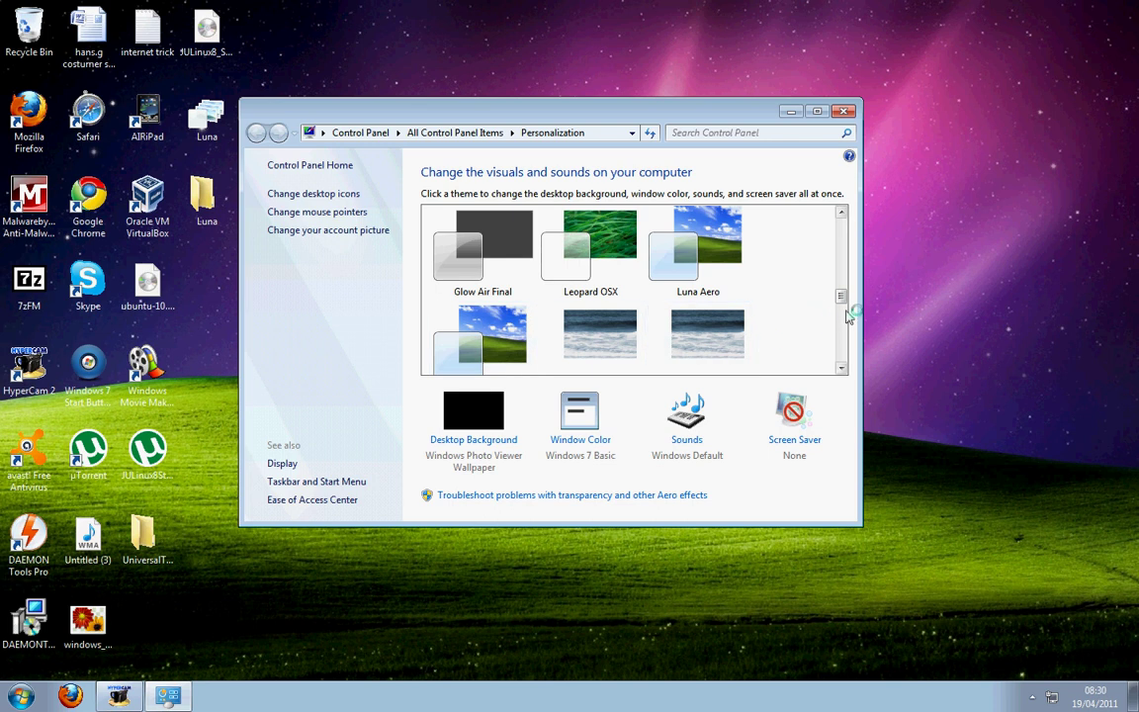
click(843, 370)
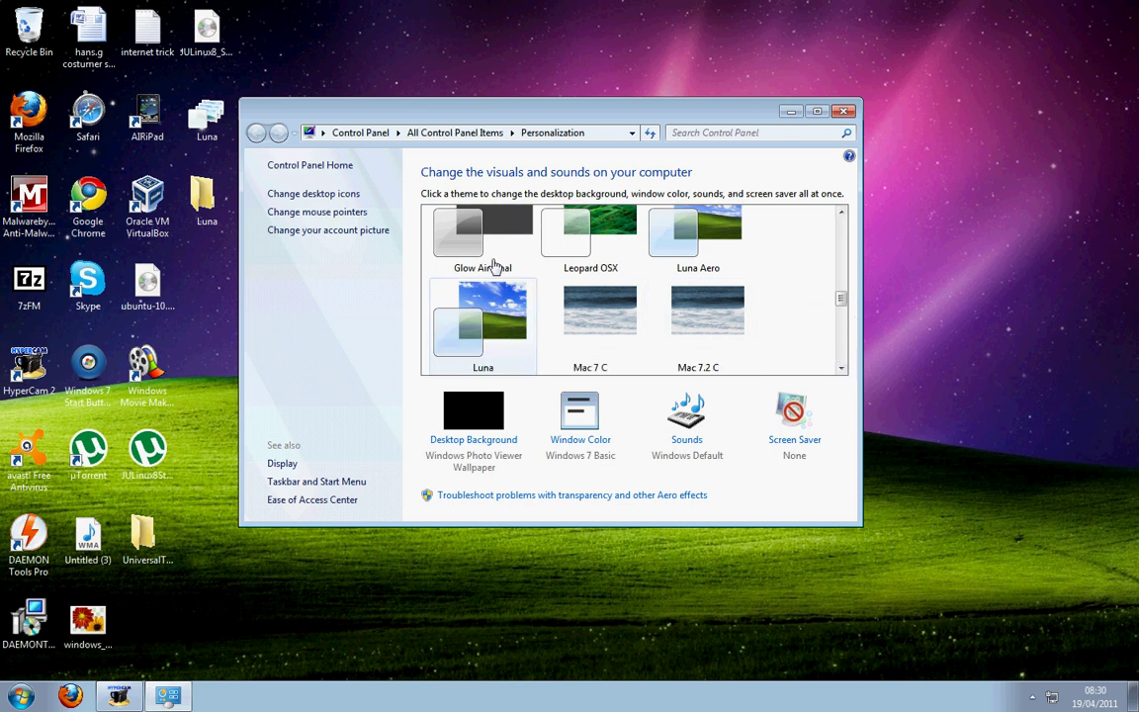
click(480, 346)
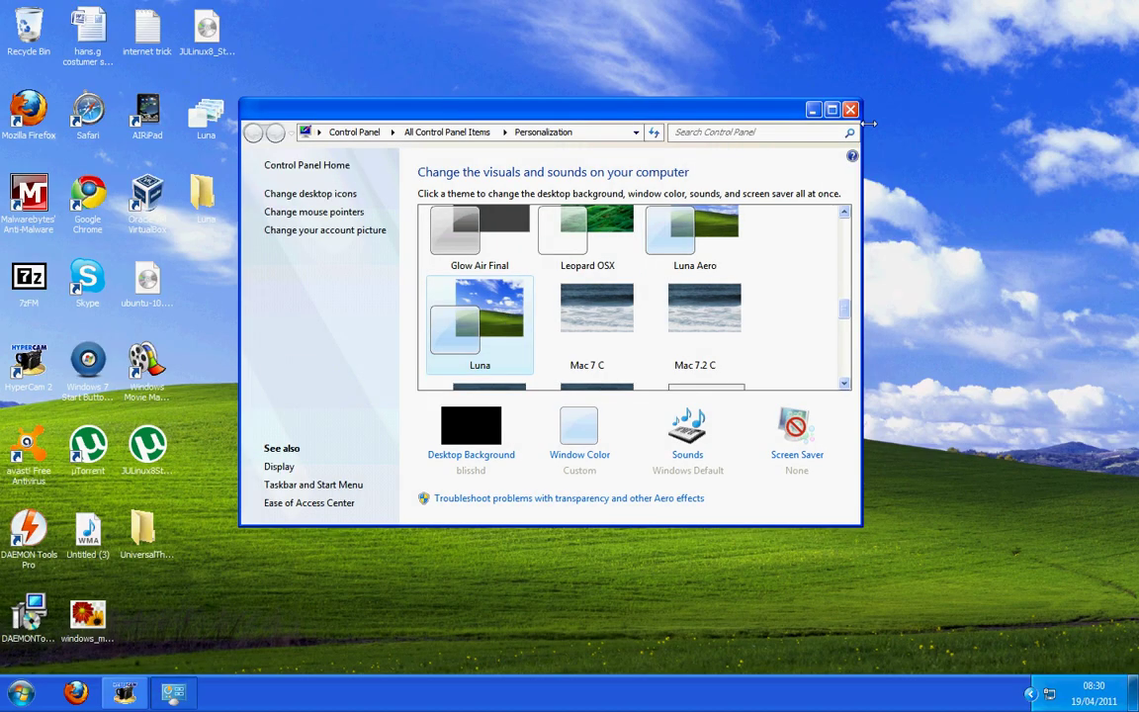
Step: Close Personalization and set the taskbar to small icons with buttons set to Never combine
drag(732, 107, 500, 539)
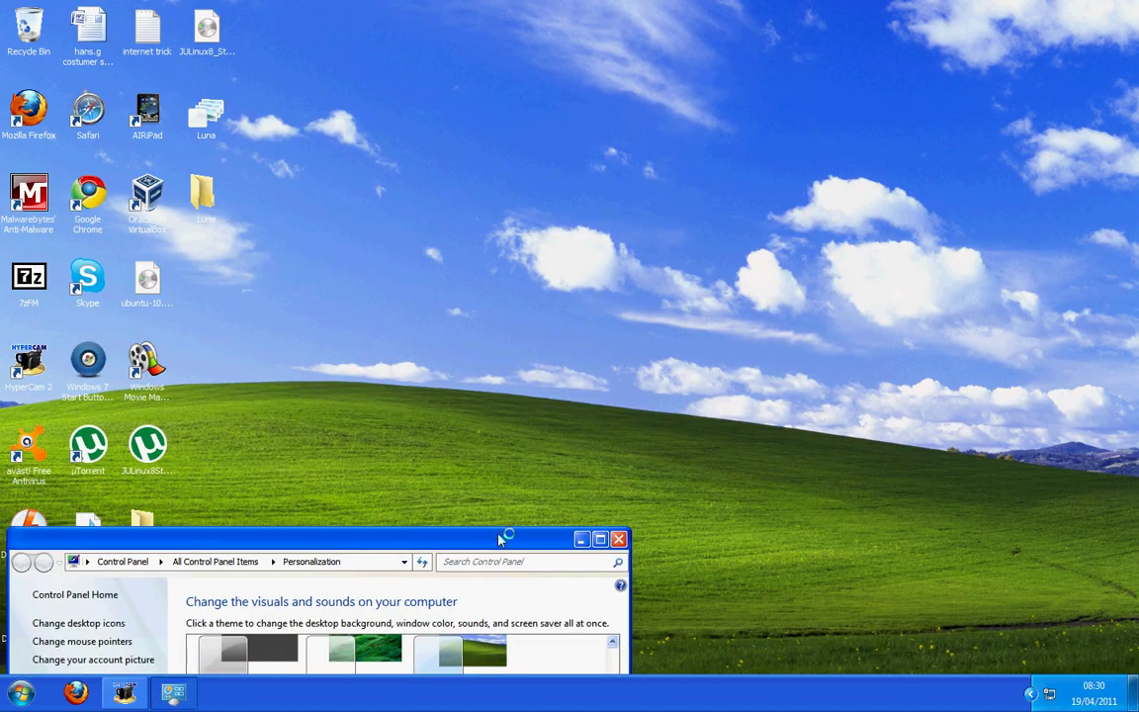
click(619, 540)
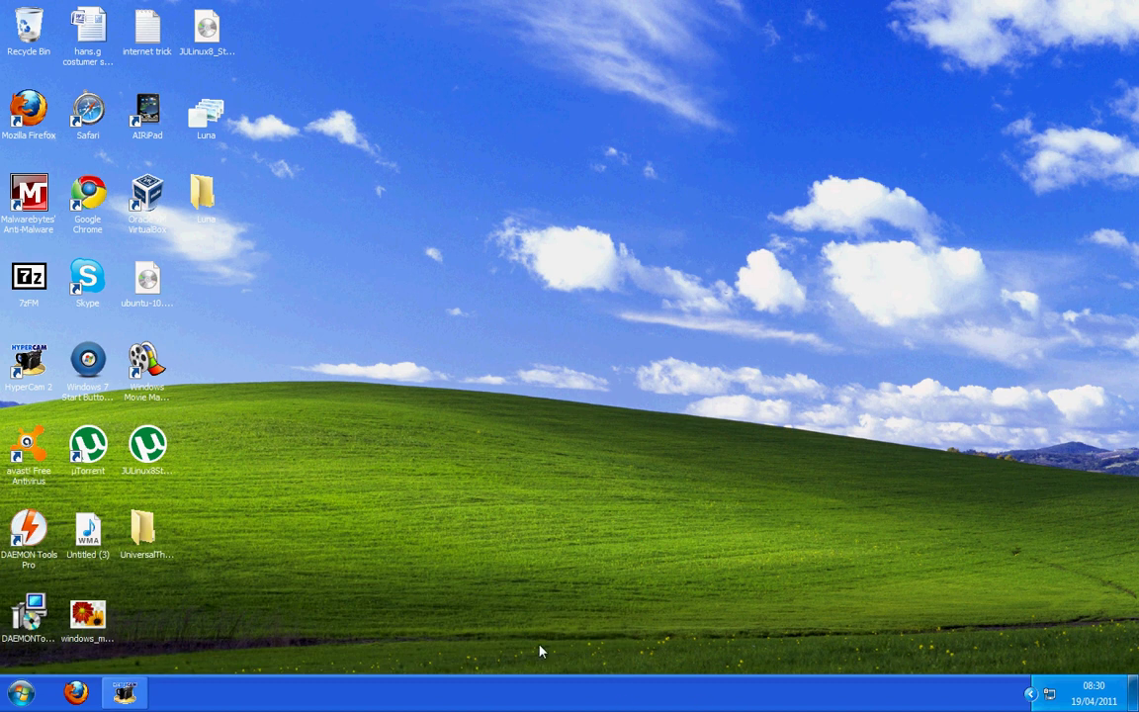
right_click(539, 703)
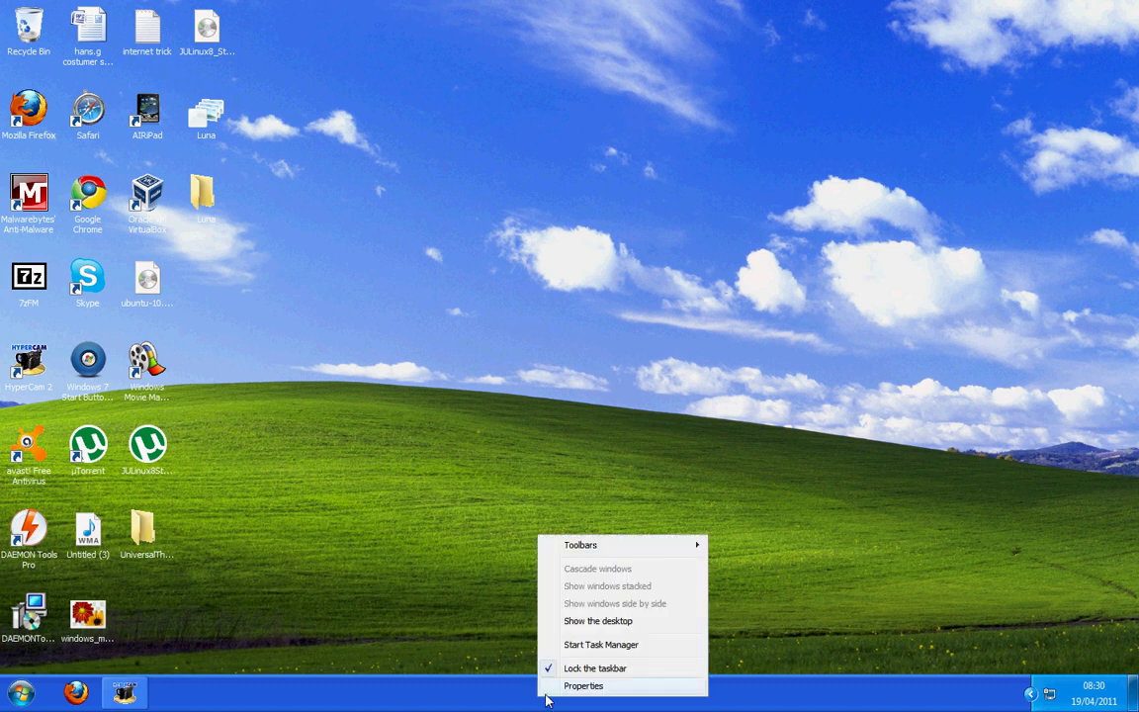
click(559, 688)
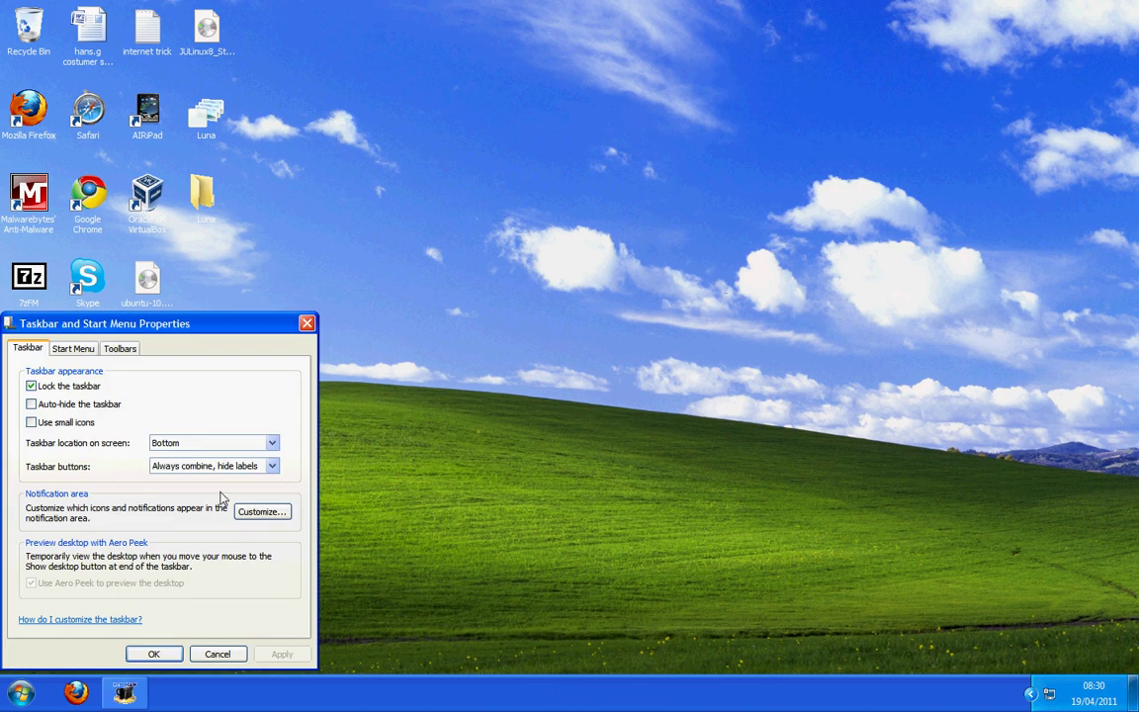
click(224, 466)
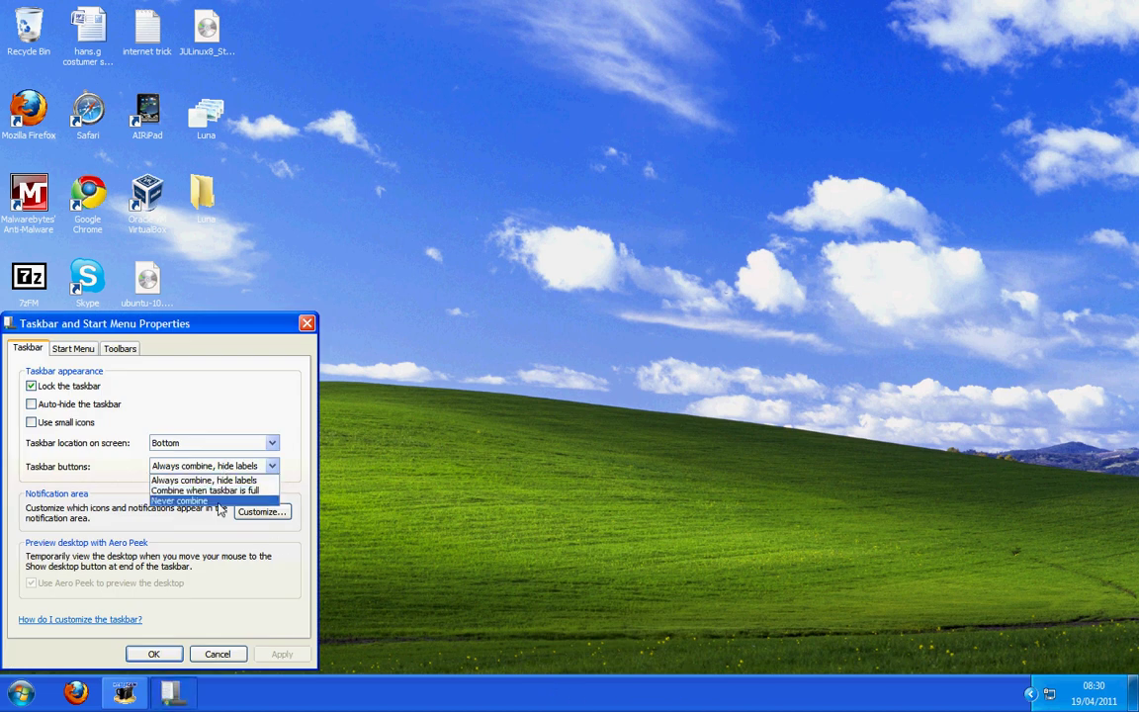
click(219, 503)
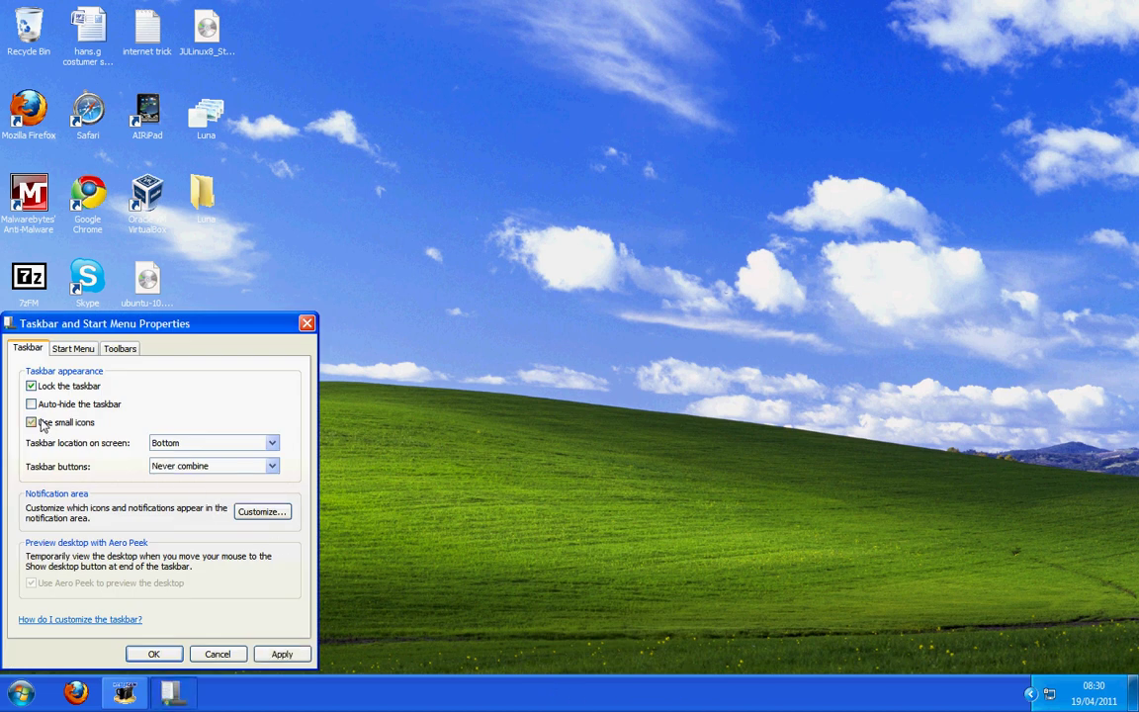
click(280, 653)
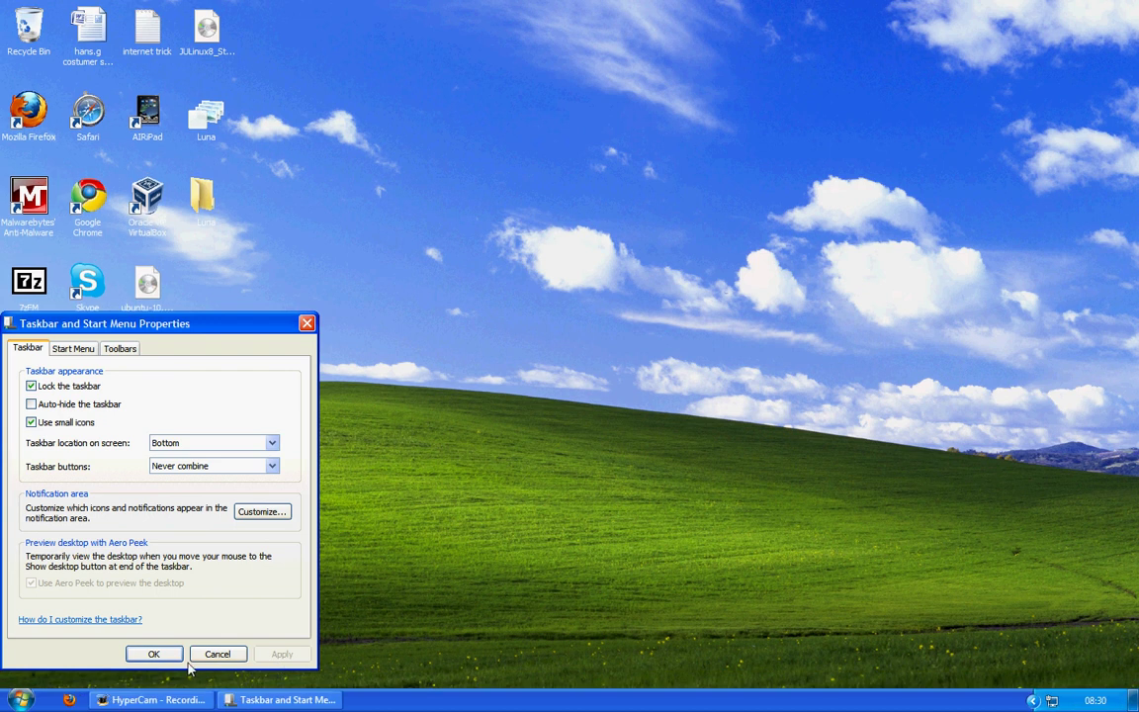
click(156, 655)
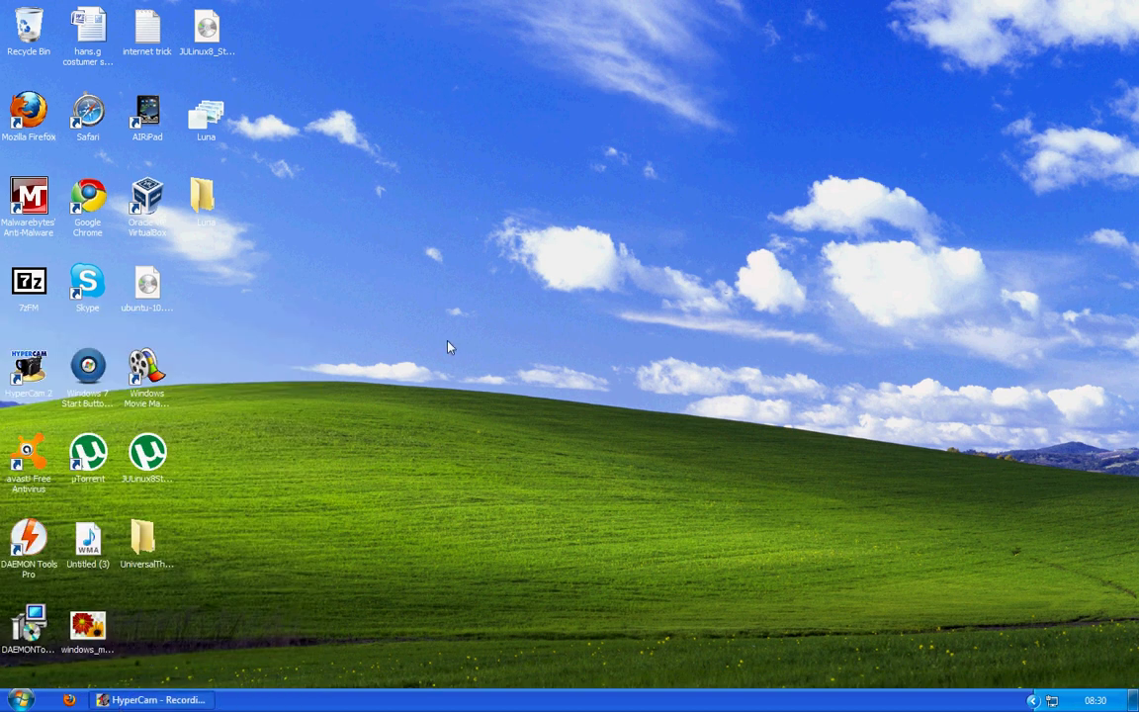
drag(386, 309, 537, 478)
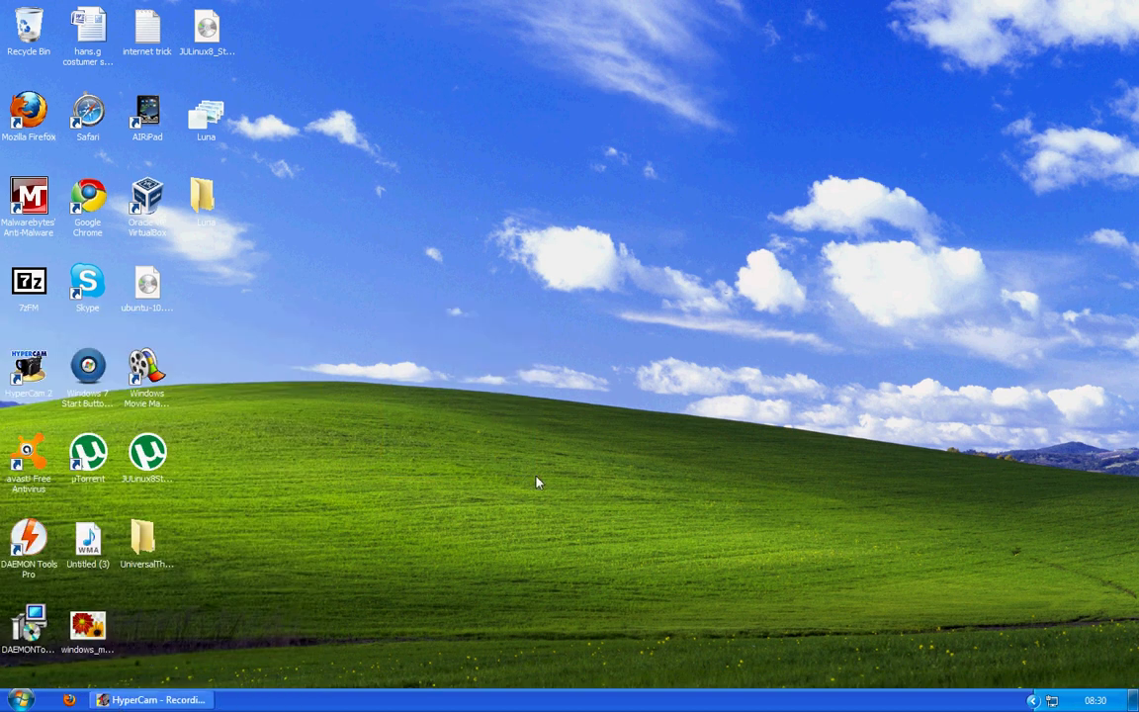
click(20, 700)
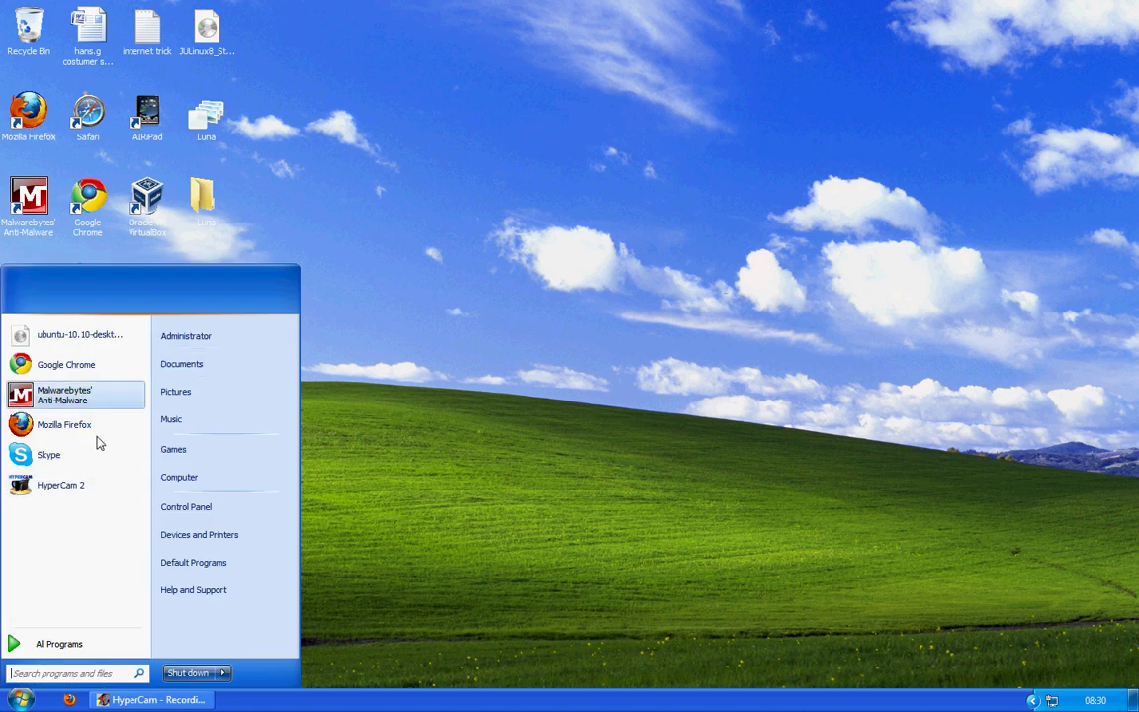
click(393, 415)
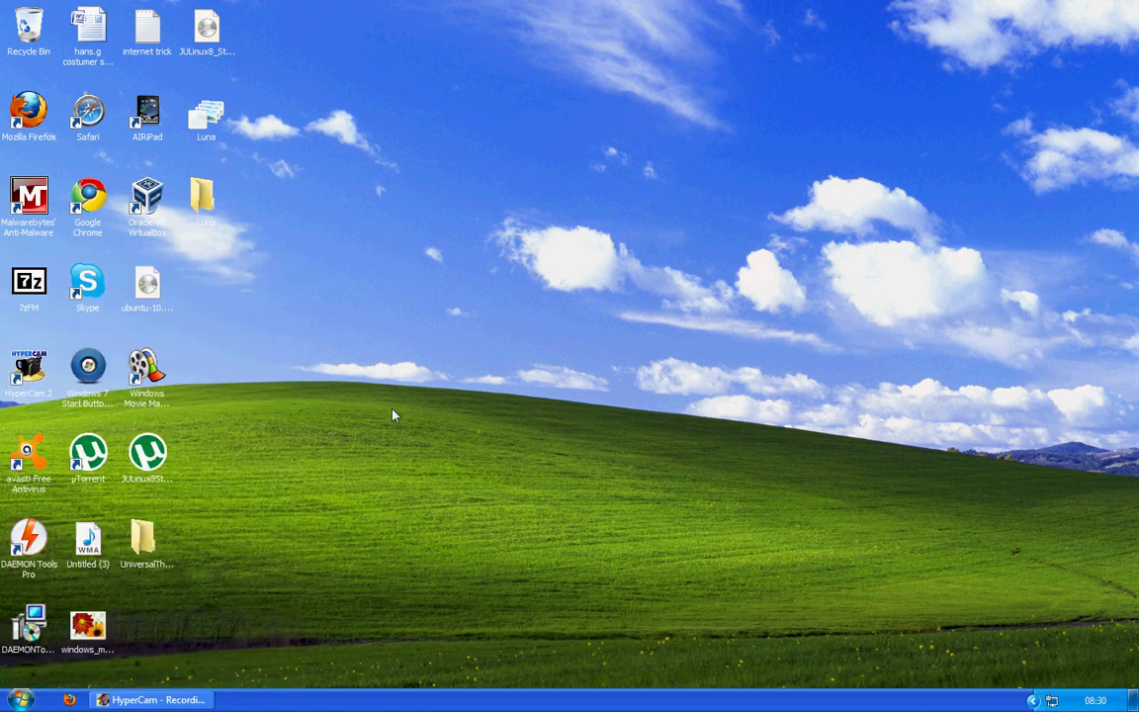
click(3, 706)
click(184, 354)
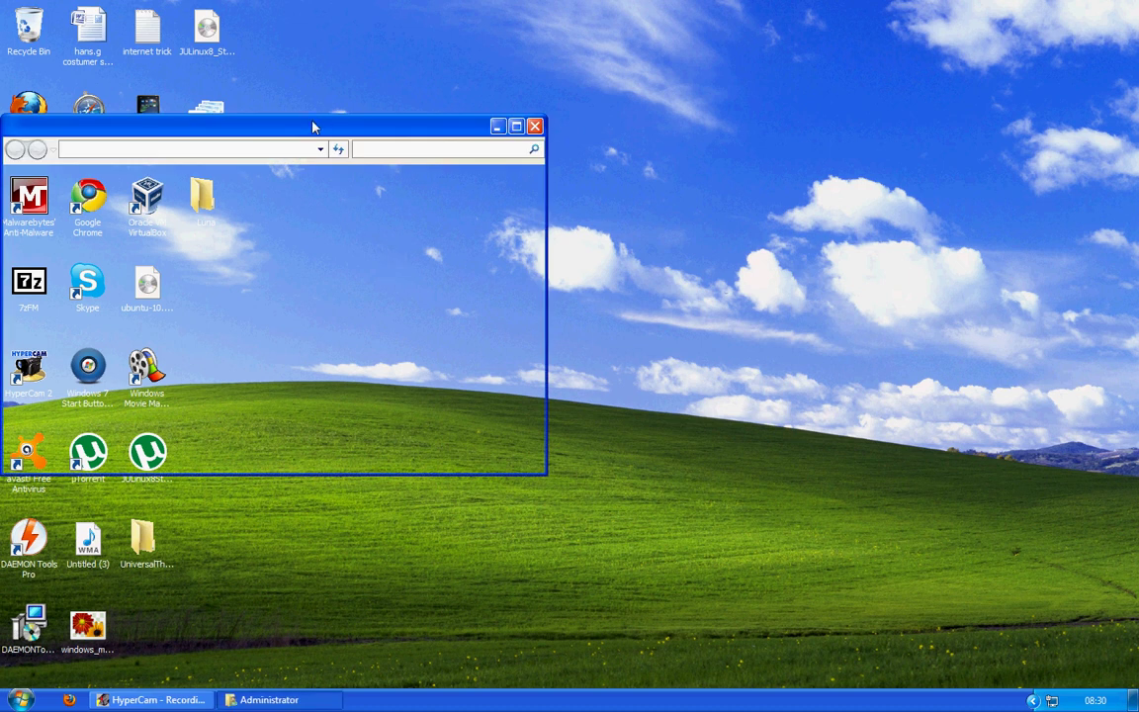
drag(420, 126, 627, 165)
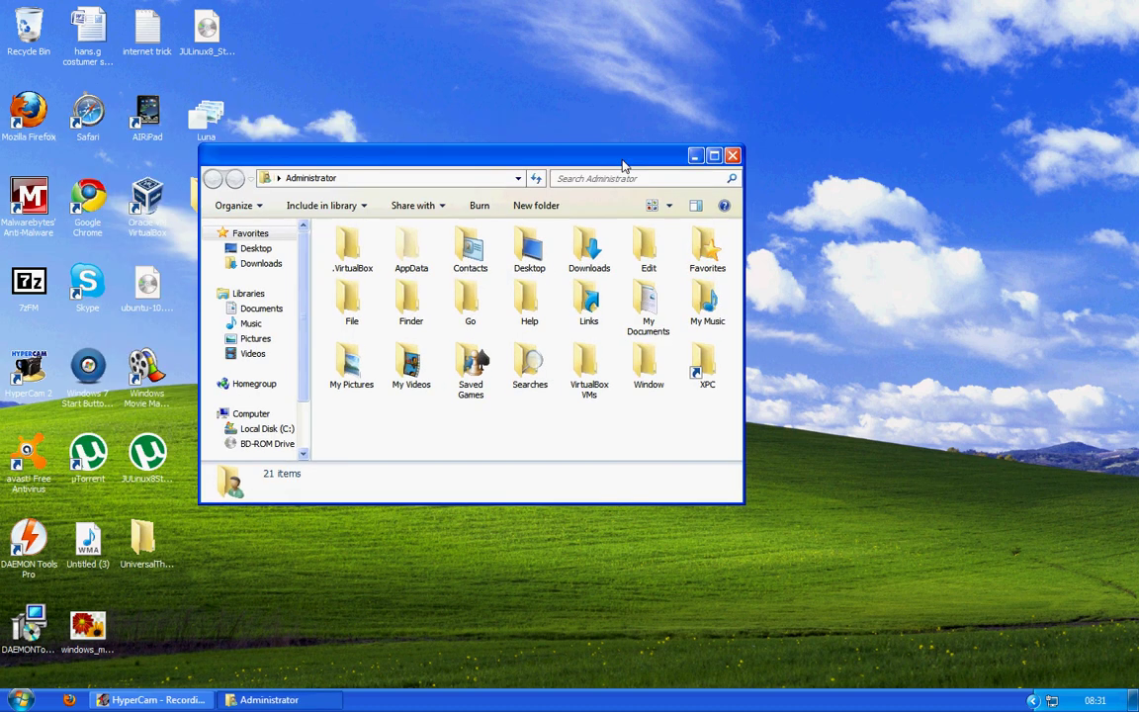
mouse_move(303, 287)
mouse_down()
mouse_move(303, 371)
mouse_move(303, 280)
mouse_up()
click(256, 428)
click(248, 416)
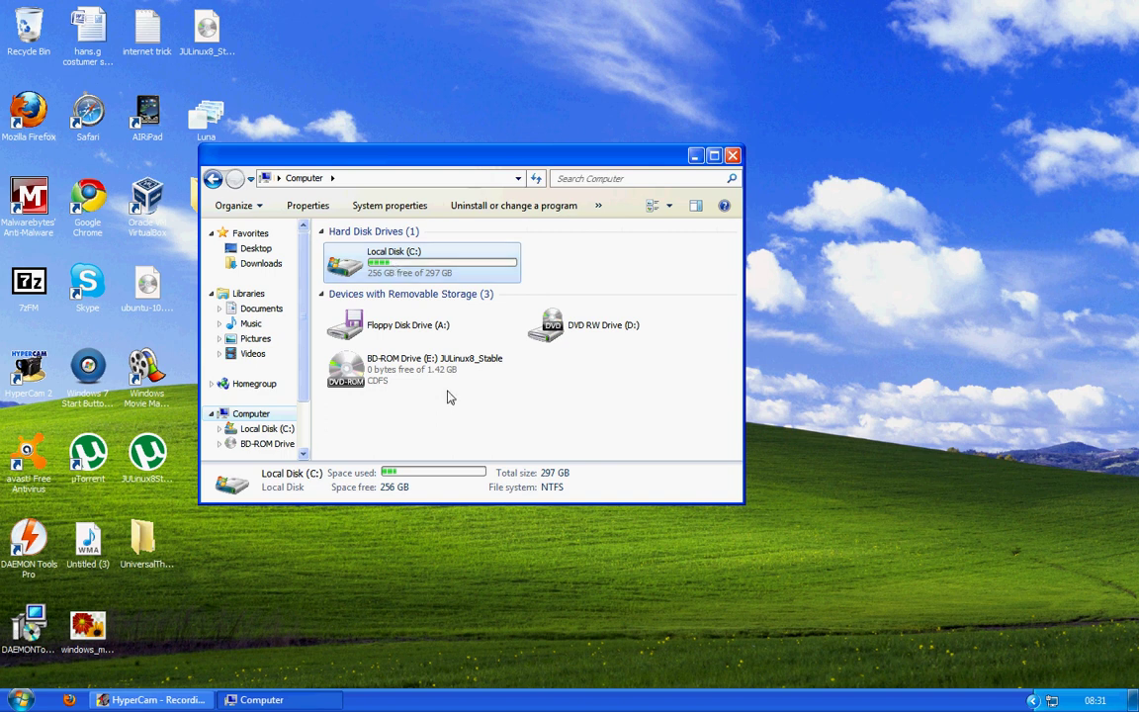
click(732, 155)
drag(613, 307, 447, 606)
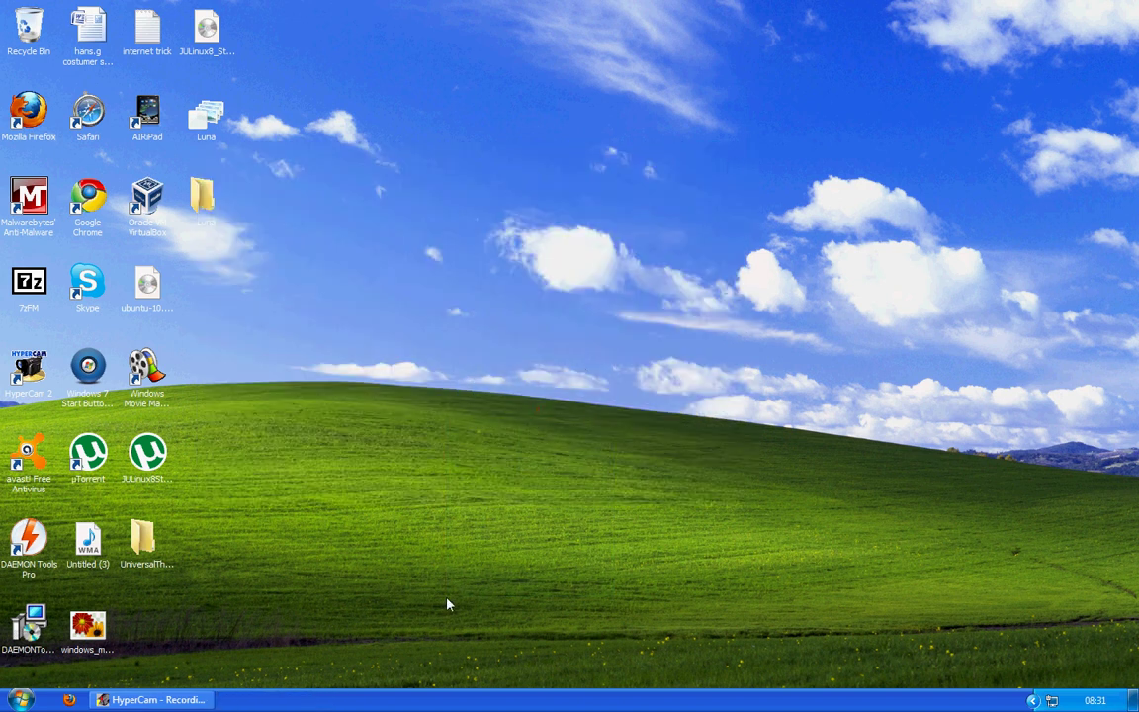